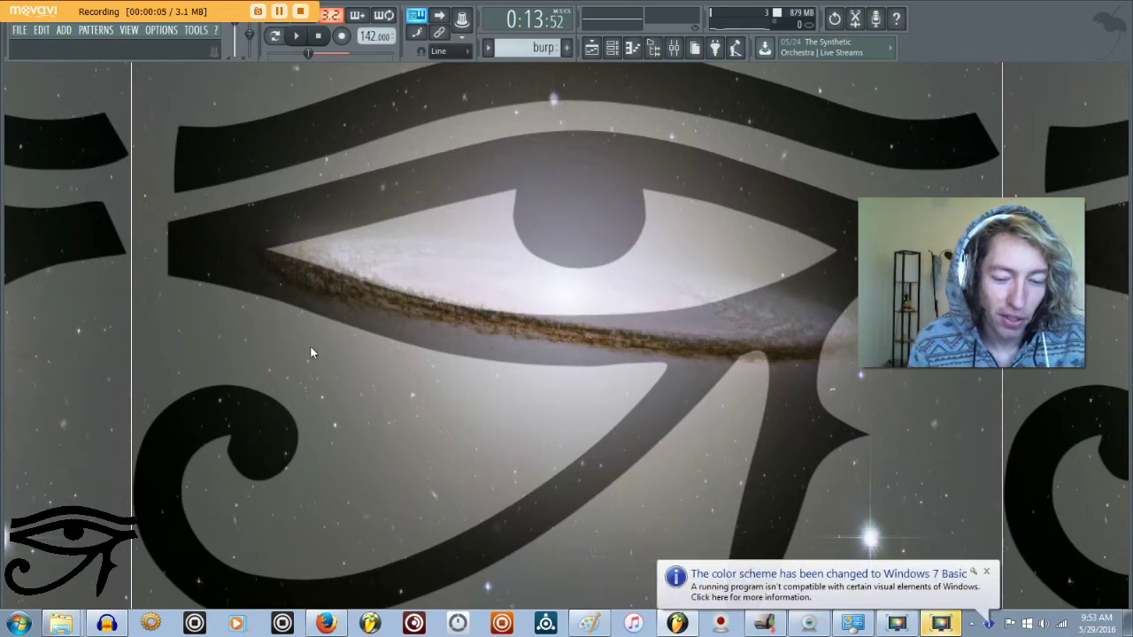
Dismiss the color scheme notification, play the song from its current position and stop it
{"action": "left_click", "coordinate": [985, 573]}
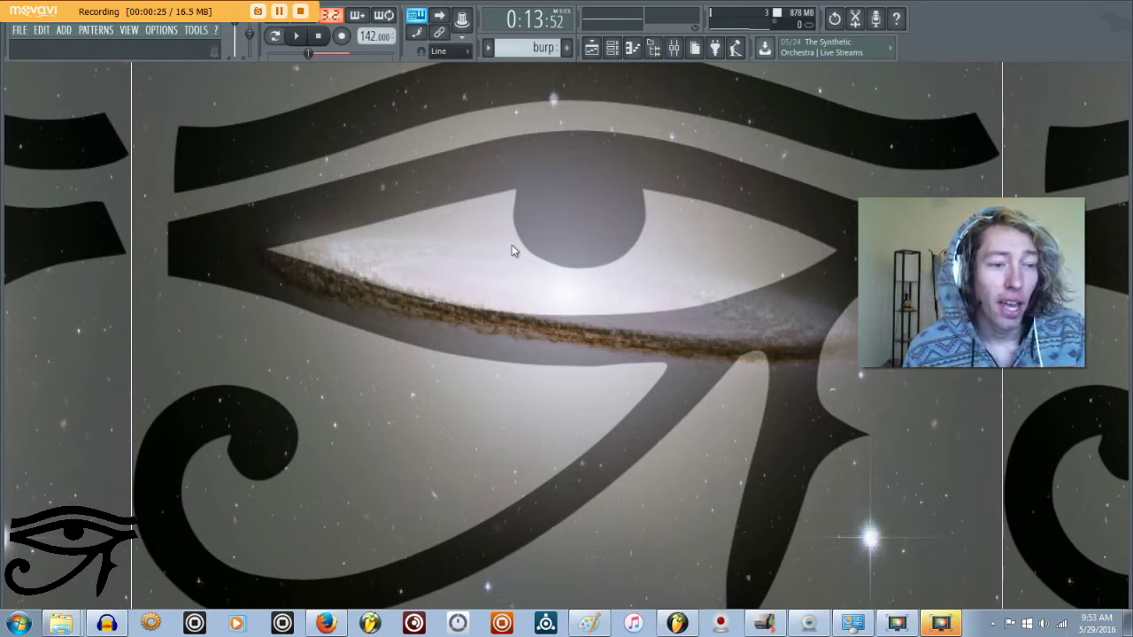
{"action": "left_click", "coordinate": [296, 37]}
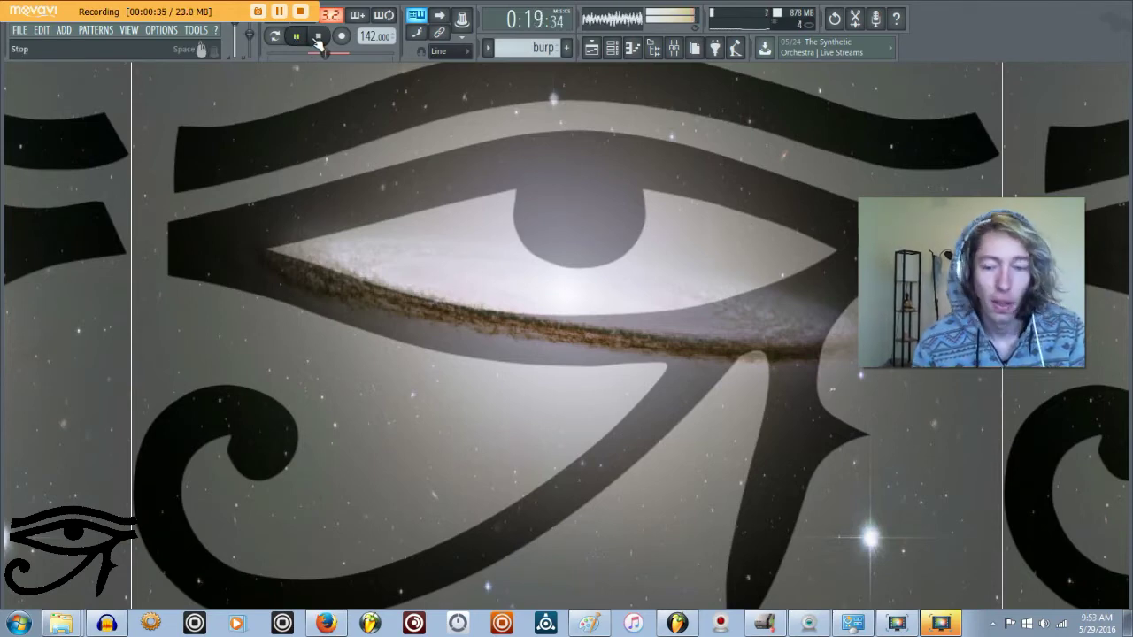
{"action": "left_click", "coordinate": [317, 39]}
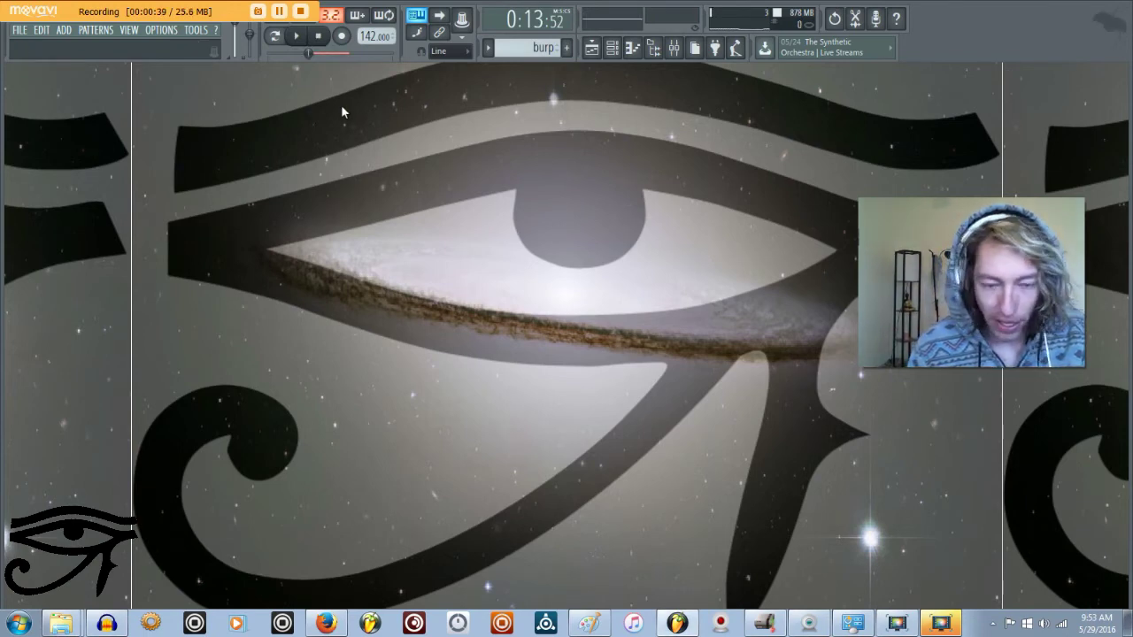
Set the playlist's time selection to bars 1 to 8 so playback starts at the beginning of the song
{"action": "key", "text": "F5"}
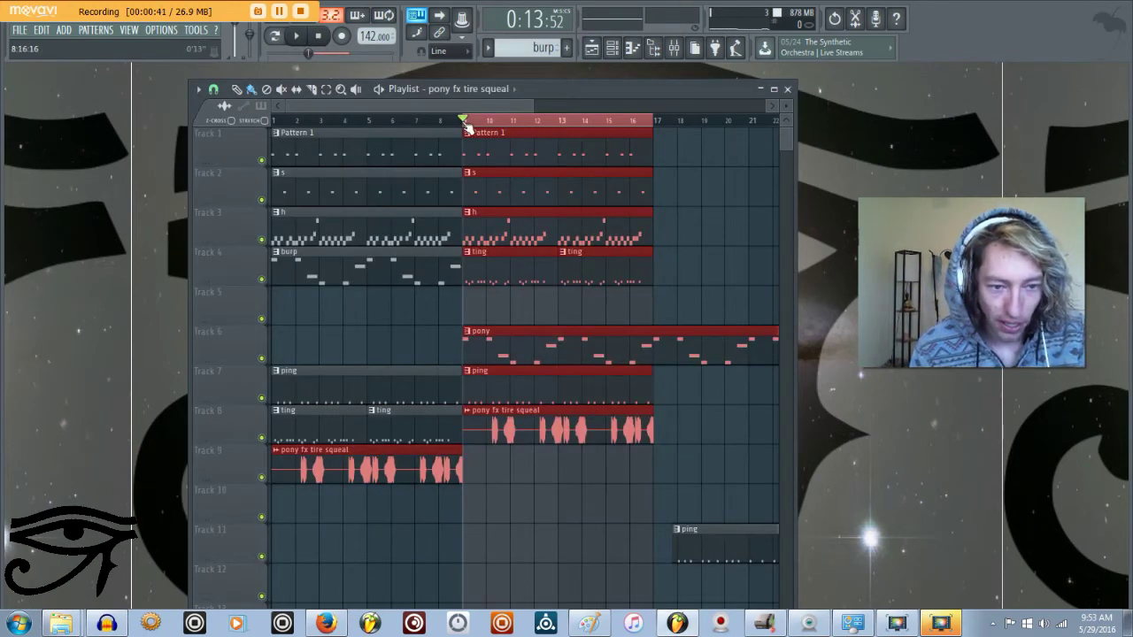
{"action": "left_click_drag", "start_coordinate": [464, 121], "coordinate": [273, 120]}
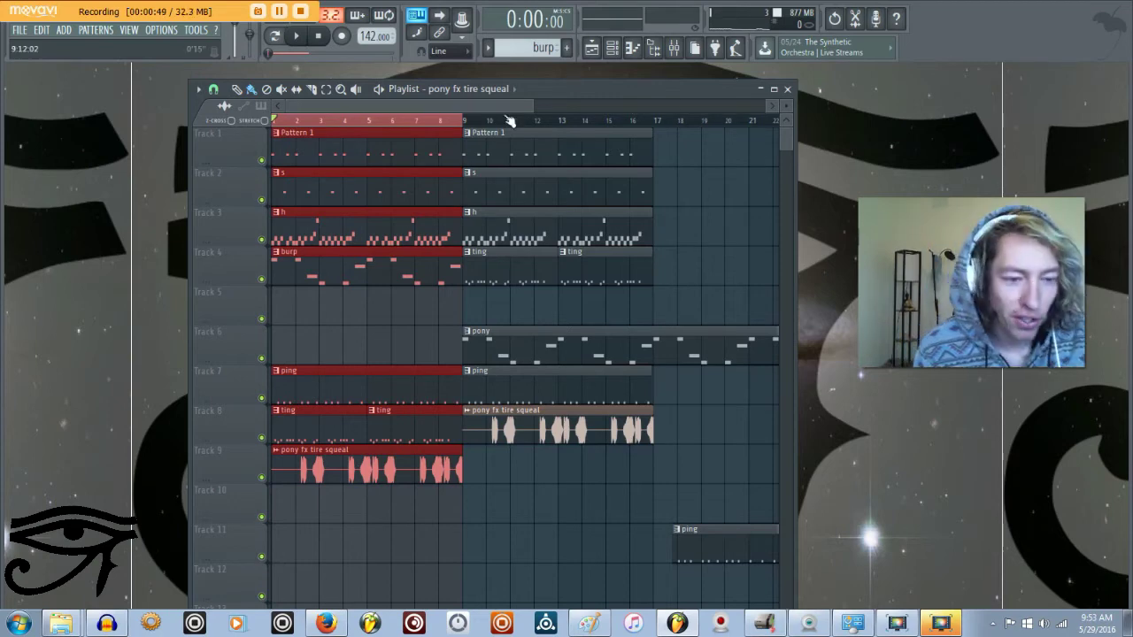
{"action": "left_click", "coordinate": [786, 88]}
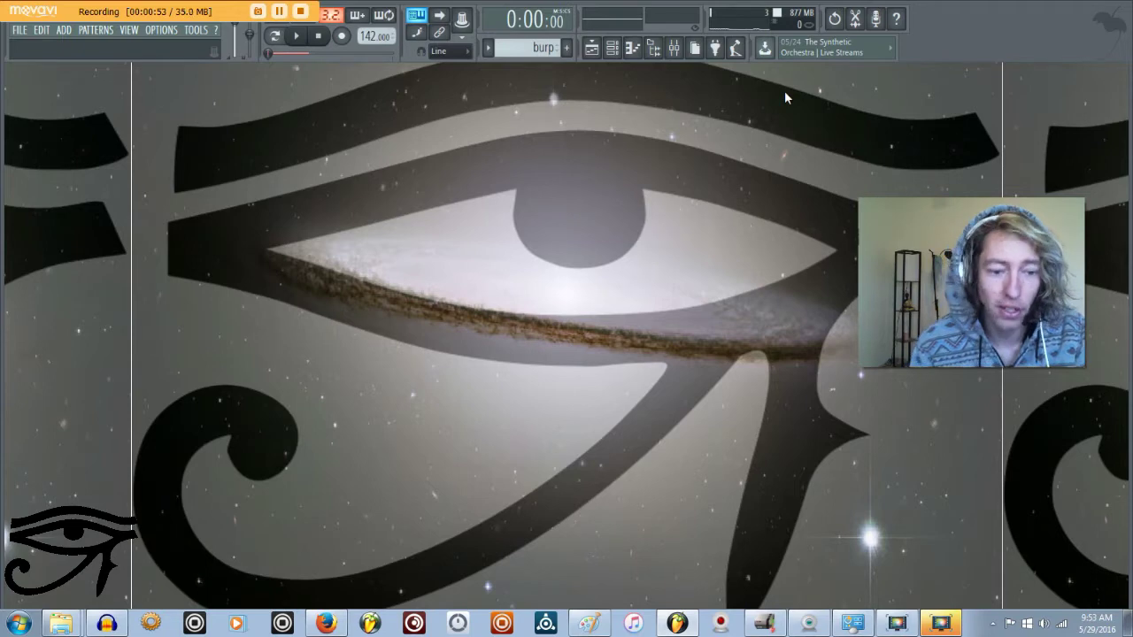
{"action": "key", "text": "F5"}
{"action": "left_click", "coordinate": [786, 89]}
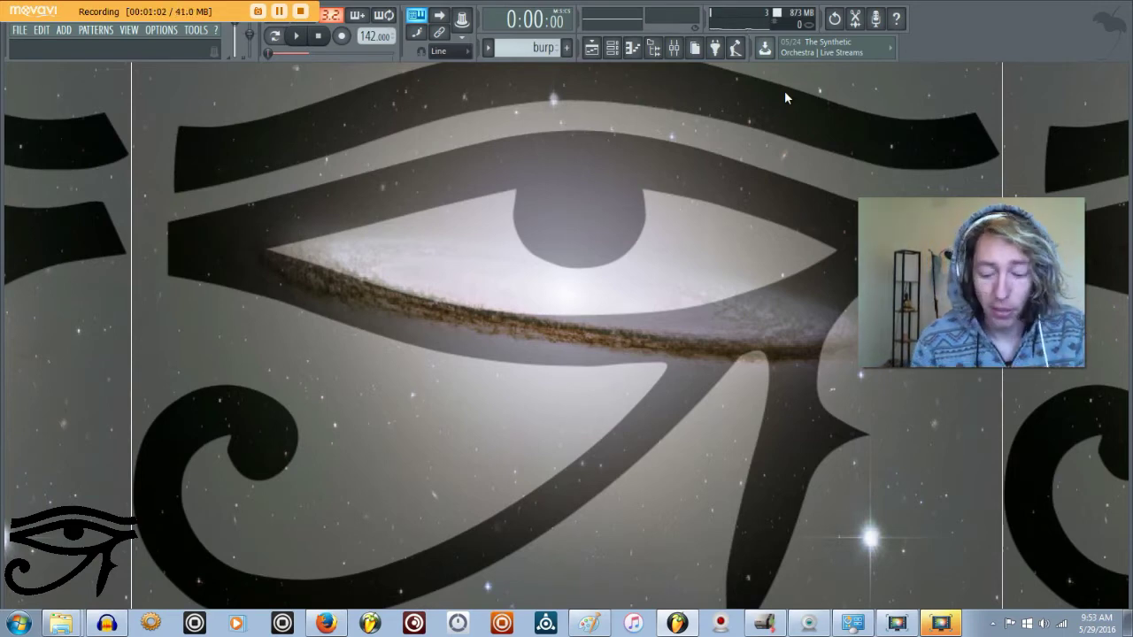
{"action": "key", "text": "F6"}
{"action": "key", "text": "F6"}
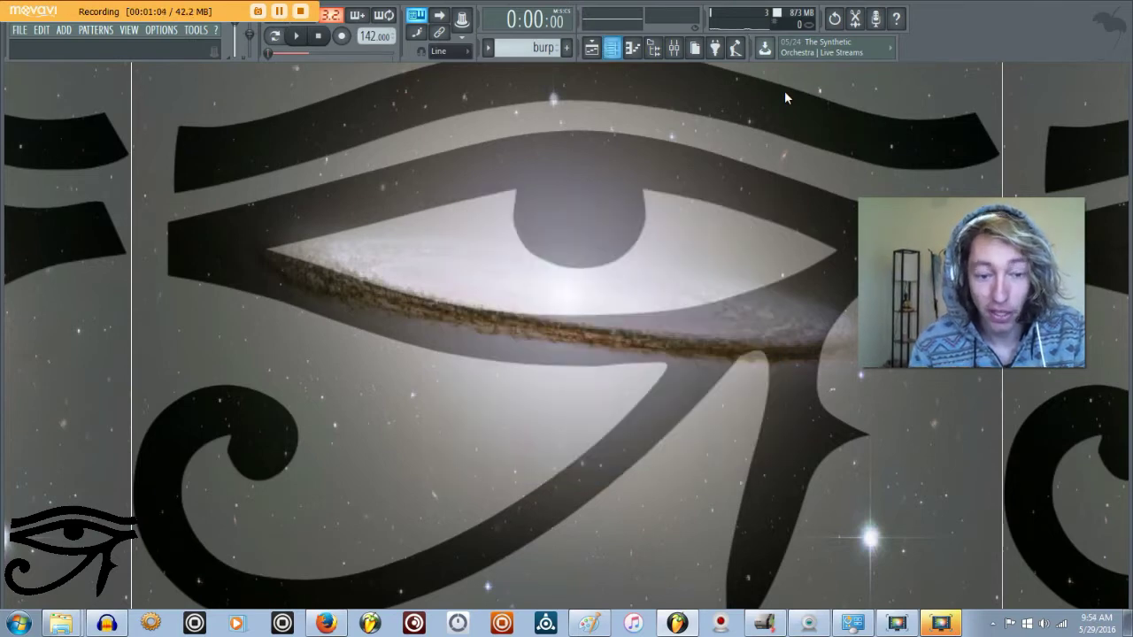
{"action": "key", "text": "F5"}
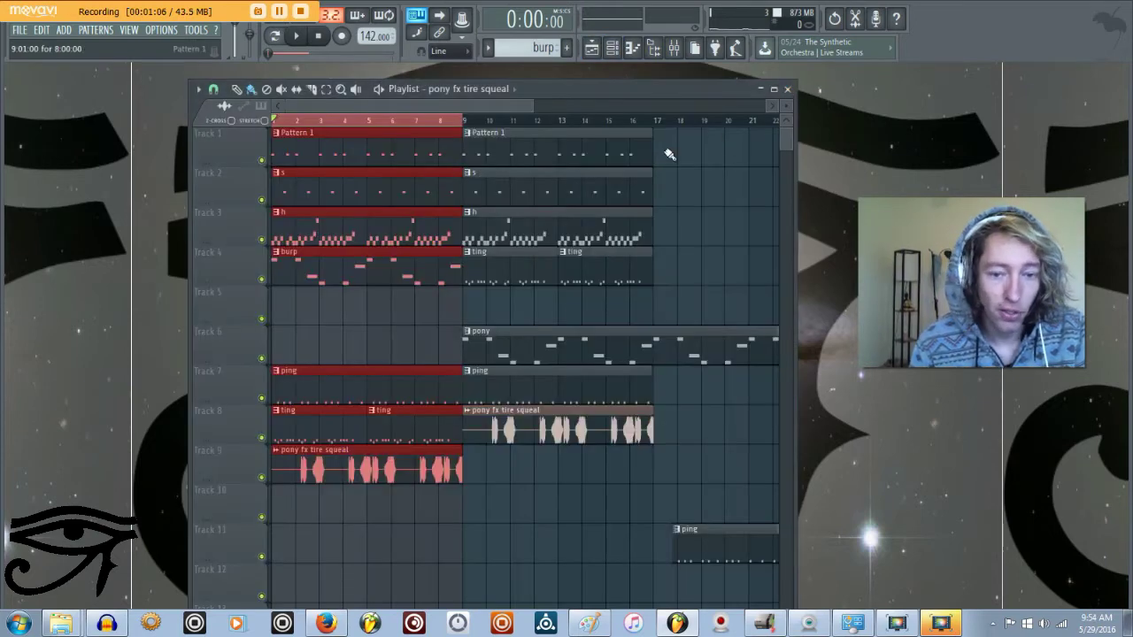
{"action": "key", "text": "F5"}
Play the selected bars, bring up the first Serum channel's synth from the channel rack, and stop playback
{"action": "key", "text": "space"}
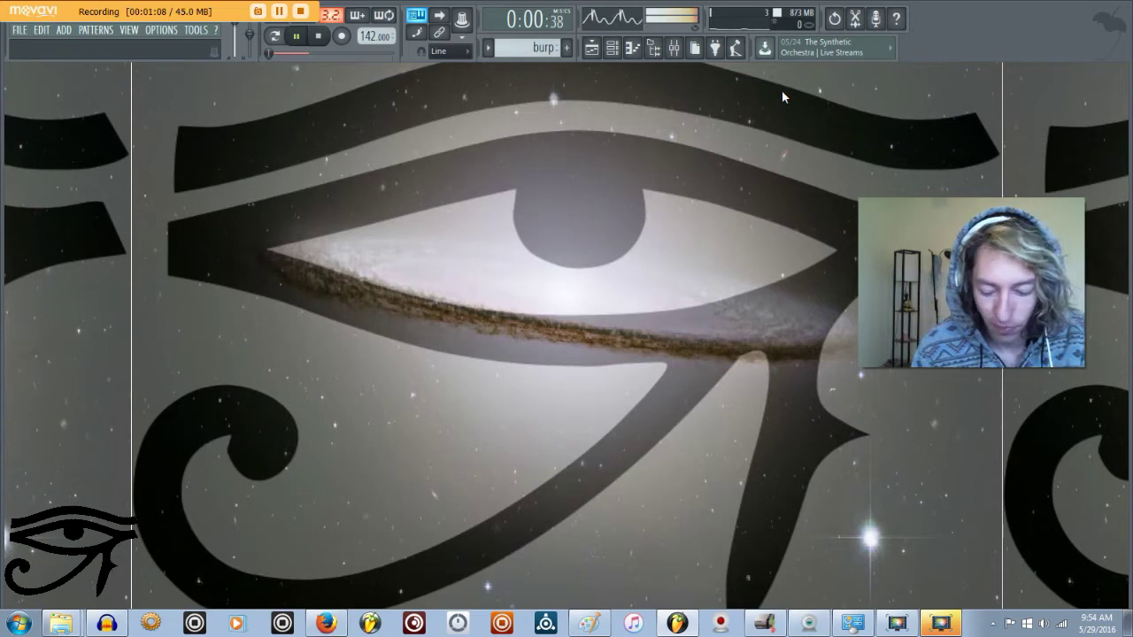
{"action": "key", "text": "F6"}
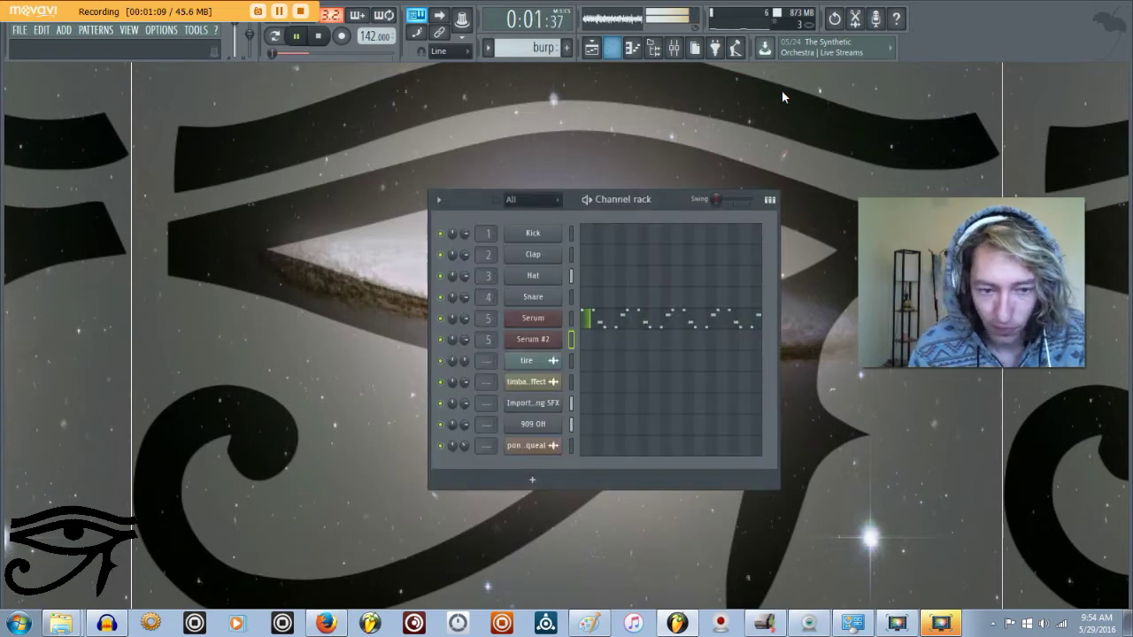
{"action": "left_click", "coordinate": [551, 318]}
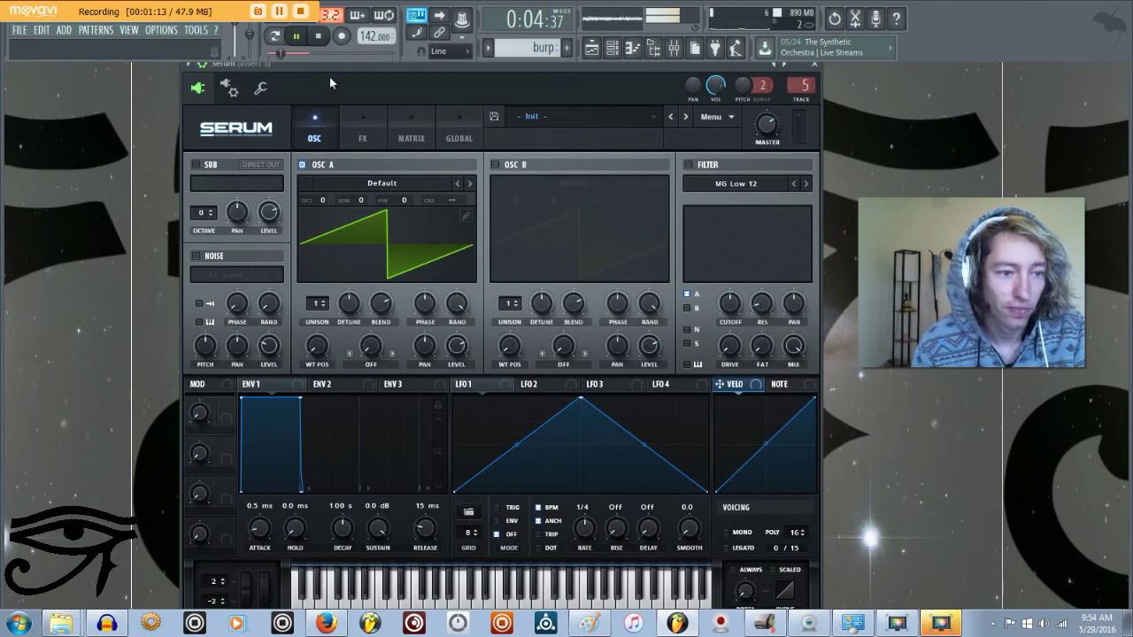
{"action": "left_click", "coordinate": [320, 37]}
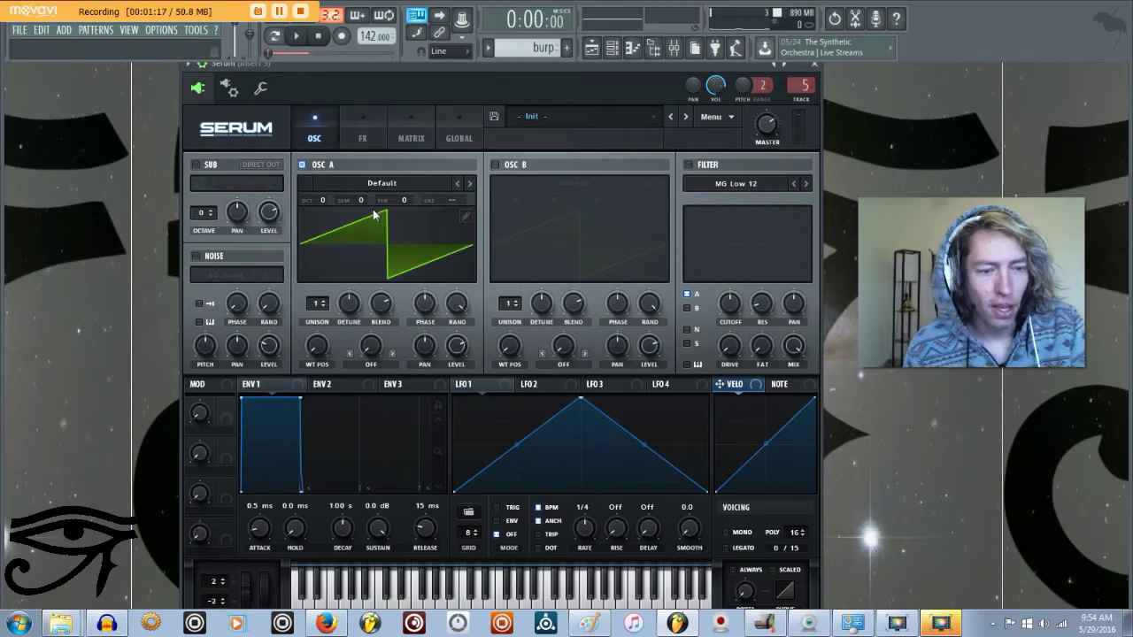
Turn on oscillator B in Serum, lower its octave to -1 and listen to the result
{"action": "left_click", "coordinate": [495, 165]}
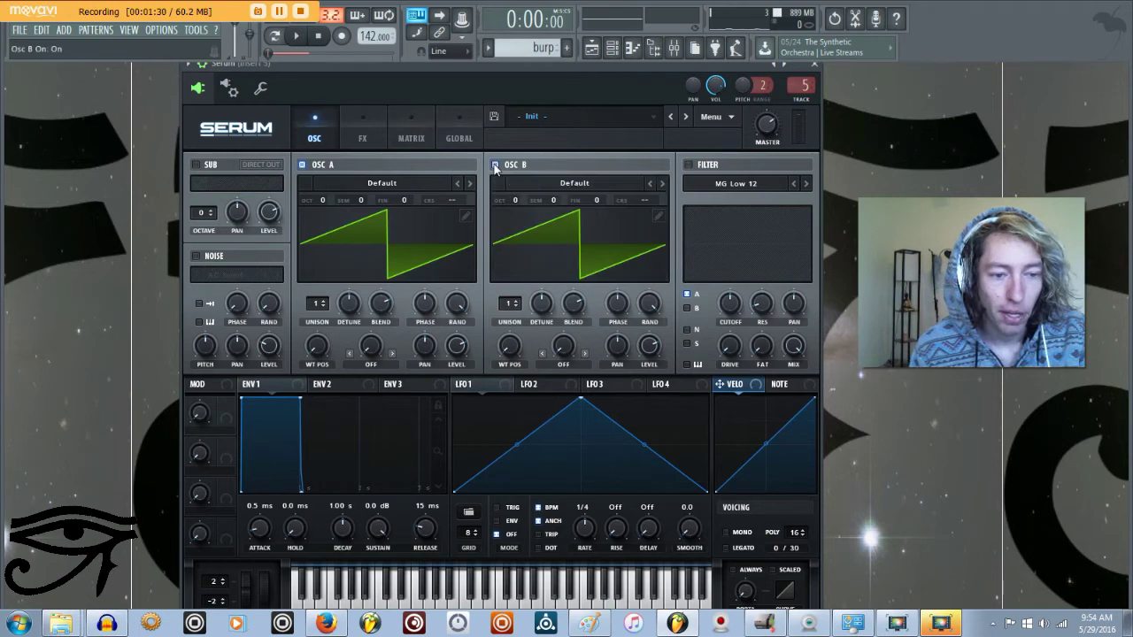
{"action": "left_click", "coordinate": [514, 216]}
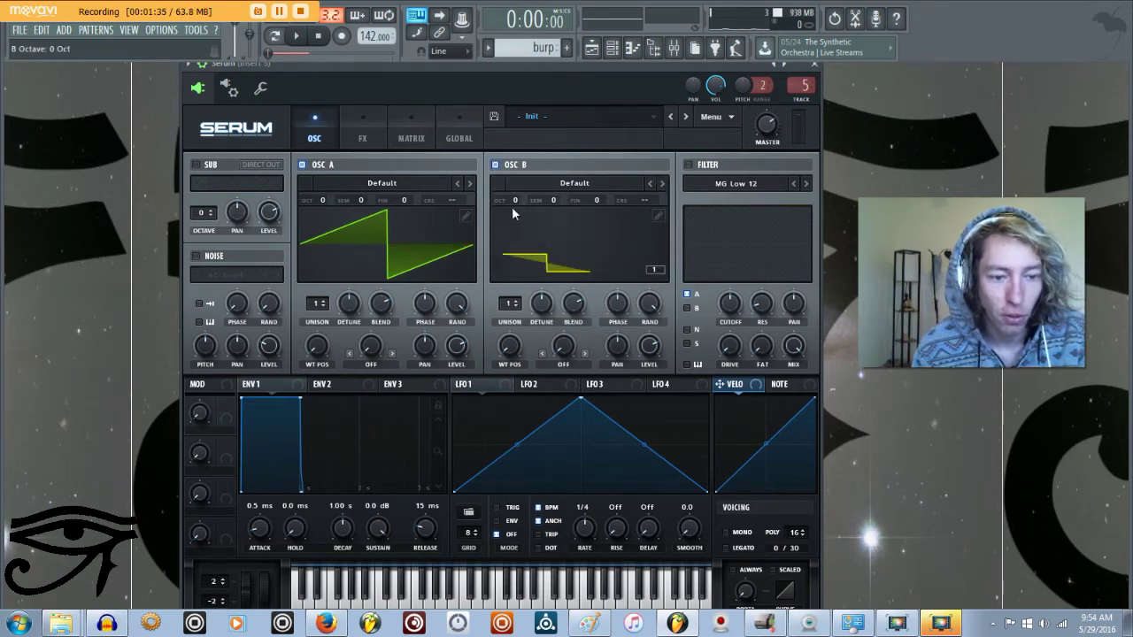
{"action": "scroll", "coordinate": [513, 206], "scroll_direction": "down", "scroll_amount": 1}
{"action": "left_click", "coordinate": [295, 35]}
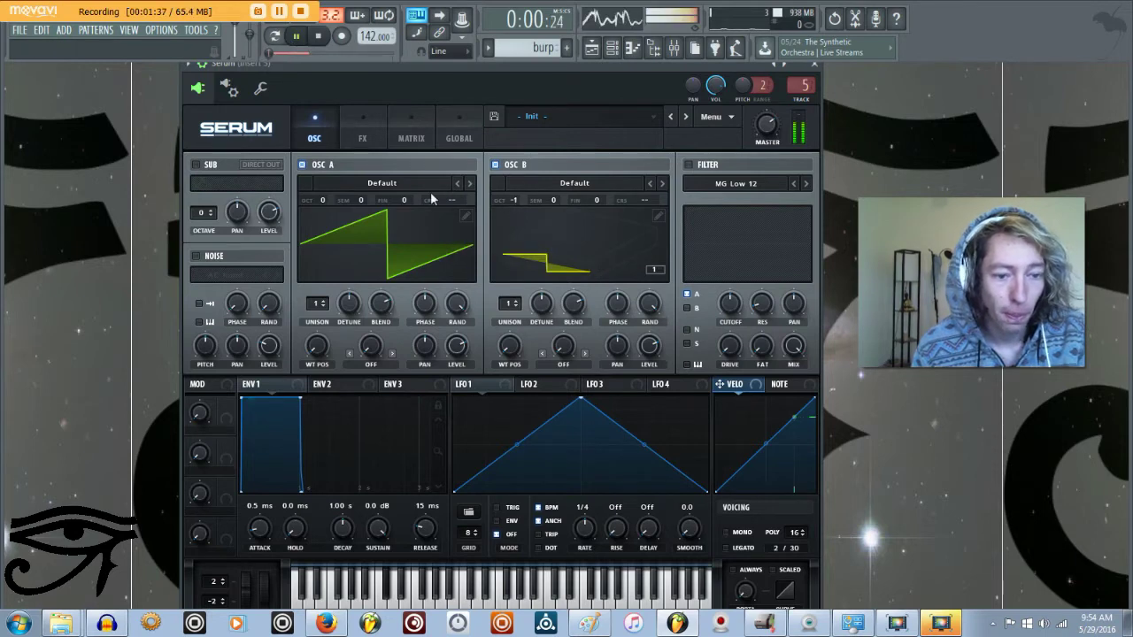
{"action": "left_click", "coordinate": [316, 38]}
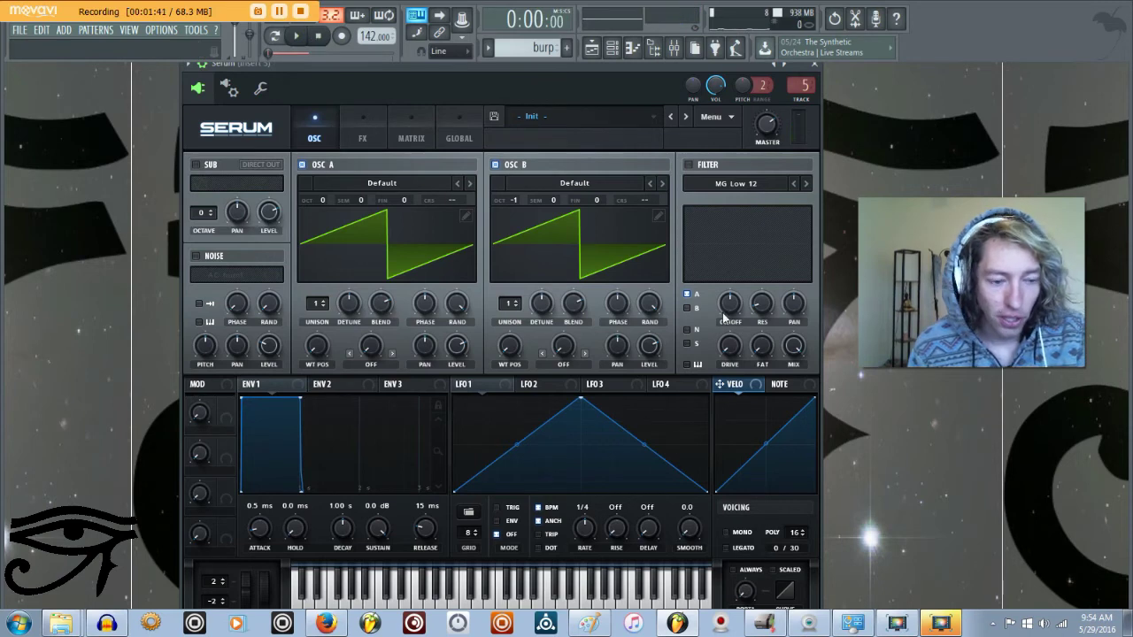
Set oscillator A to 2 unison voices with a detune of 0.09, check the sound, and enable the filter
{"action": "left_click", "coordinate": [321, 302]}
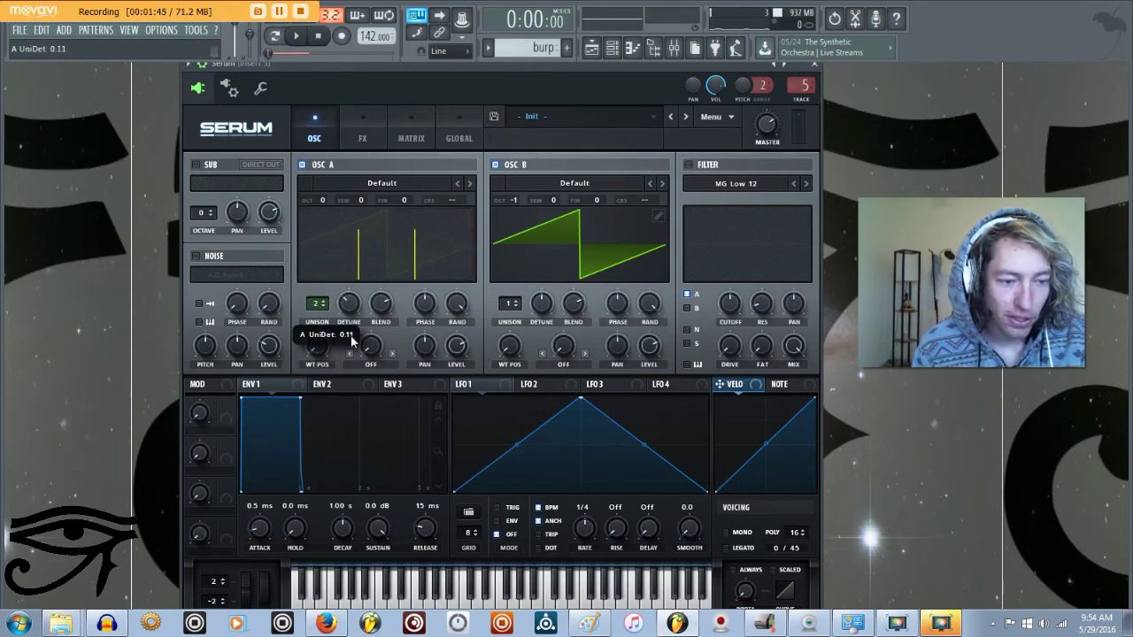
{"action": "left_click", "coordinate": [299, 37]}
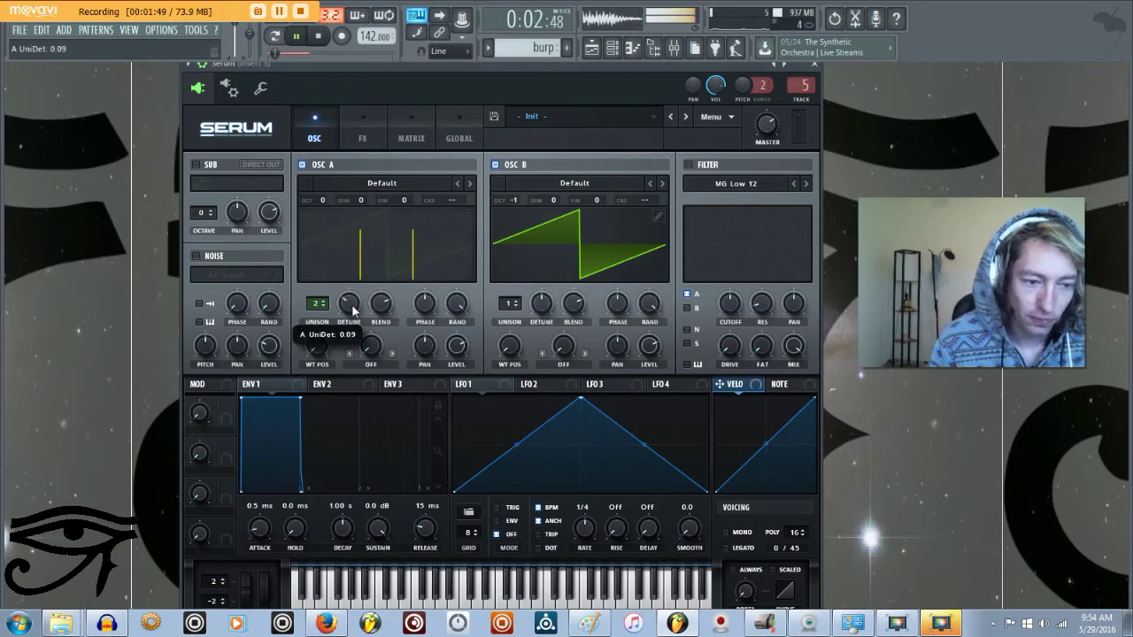
{"action": "left_click", "coordinate": [319, 38]}
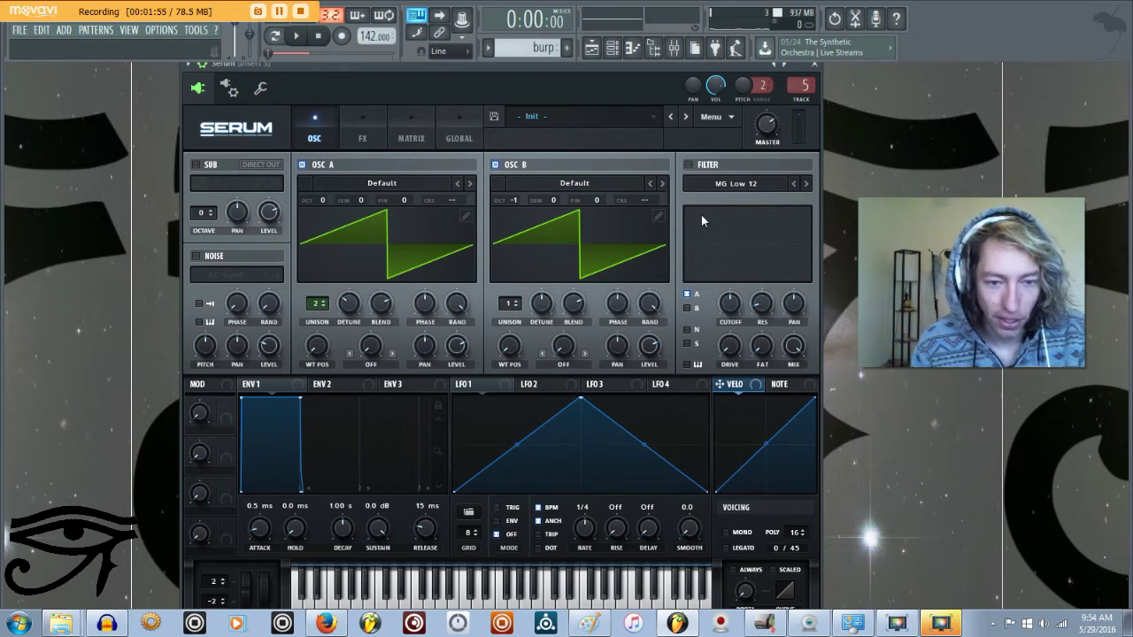
{"action": "left_click", "coordinate": [688, 165]}
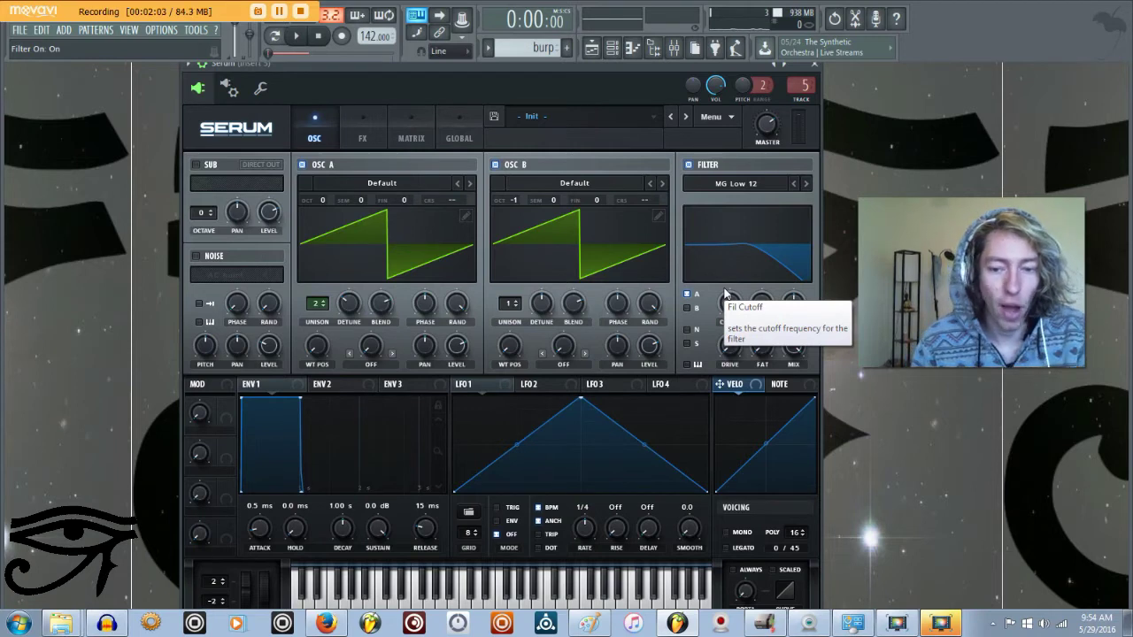
Examine the Serum channel's note pattern in the piano roll, with several bars in view
{"action": "left_click", "coordinate": [812, 63]}
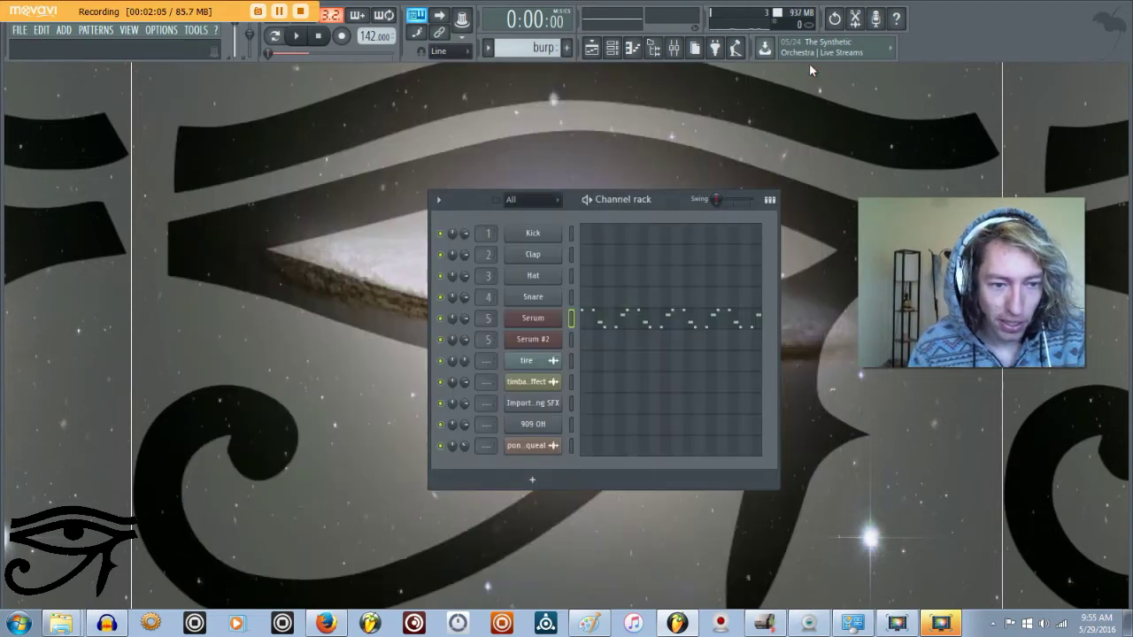
{"action": "left_click", "coordinate": [702, 319]}
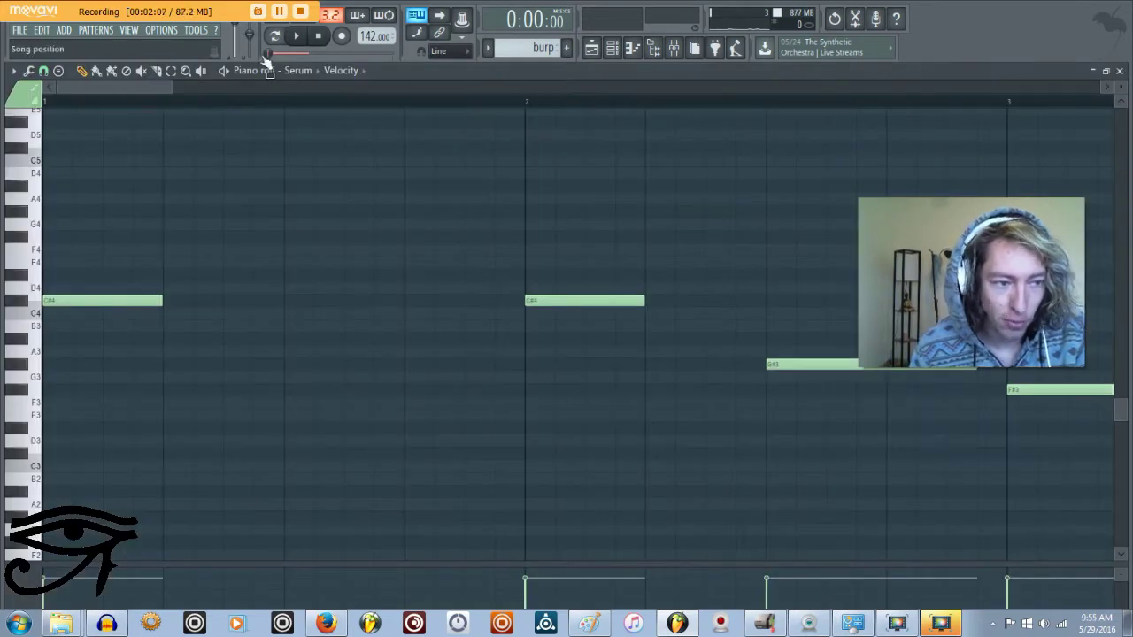
{"action": "left_click_drag", "start_coordinate": [174, 86], "coordinate": [411, 118]}
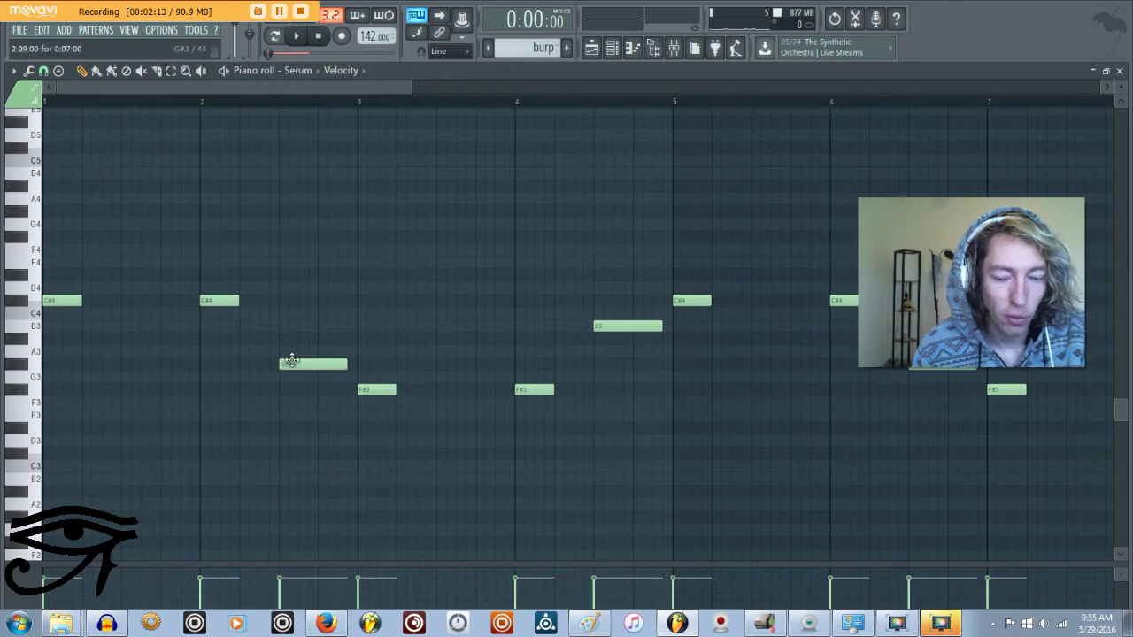
{"action": "left_click", "coordinate": [1118, 69]}
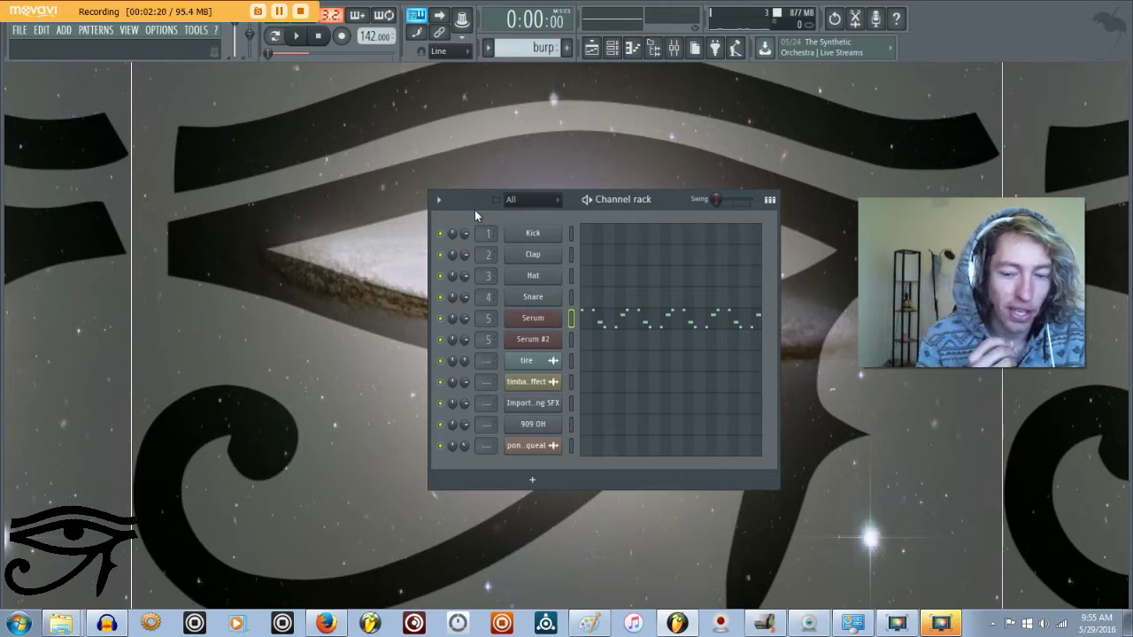
Reopen the Serum synth and sweep the filter cutoff down and back up, ending at 334 Hz
{"action": "left_click", "coordinate": [538, 324]}
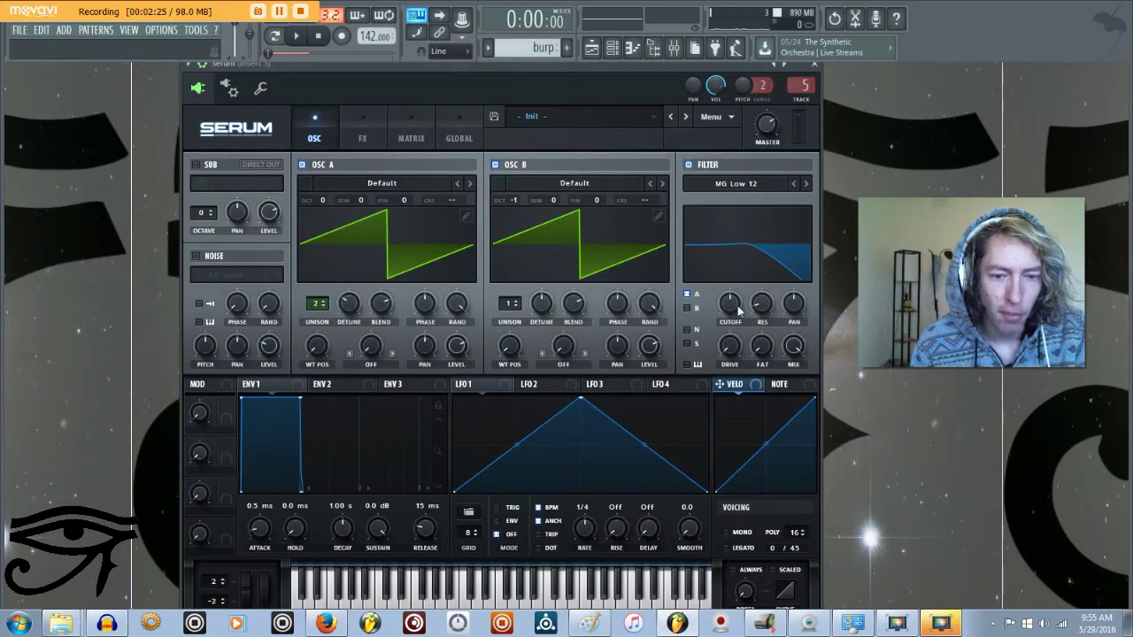
{"action": "left_click_drag", "start_coordinate": [737, 306], "coordinate": [735, 269]}
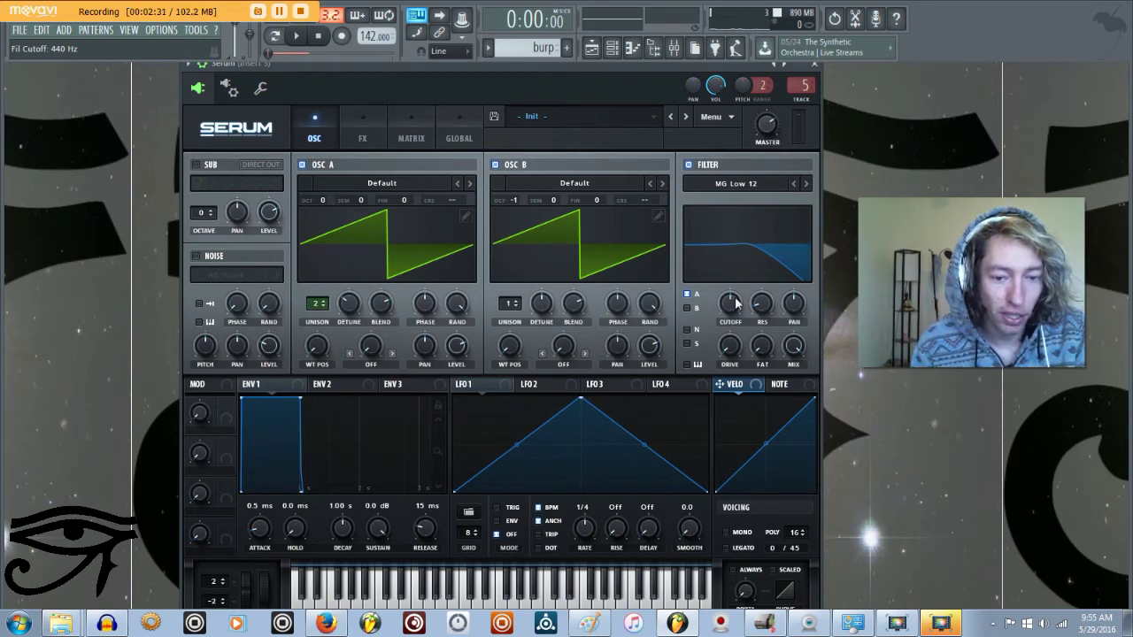
{"action": "left_click_drag", "start_coordinate": [740, 301], "coordinate": [731, 368]}
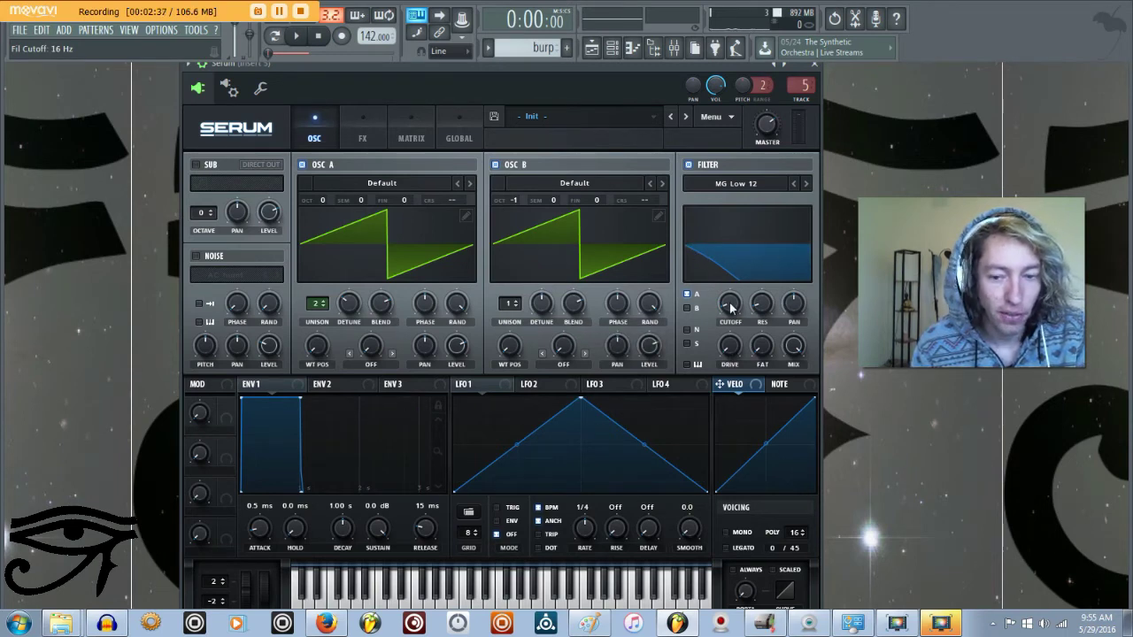
{"action": "left_click_drag", "start_coordinate": [730, 307], "coordinate": [739, 302]}
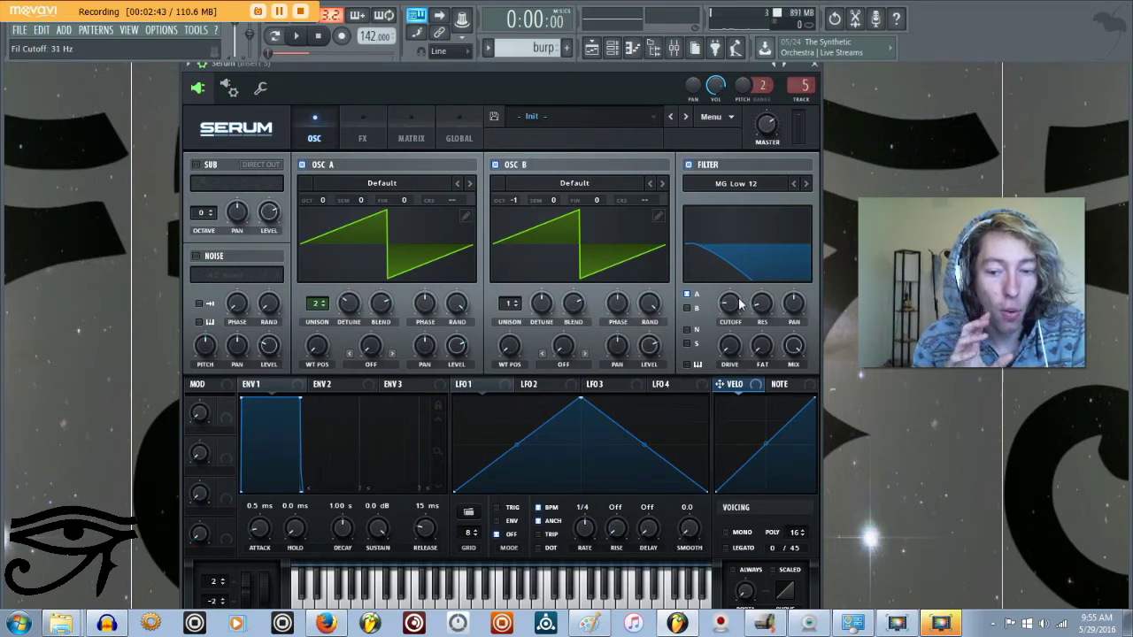
{"action": "left_click_drag", "start_coordinate": [740, 304], "coordinate": [749, 270]}
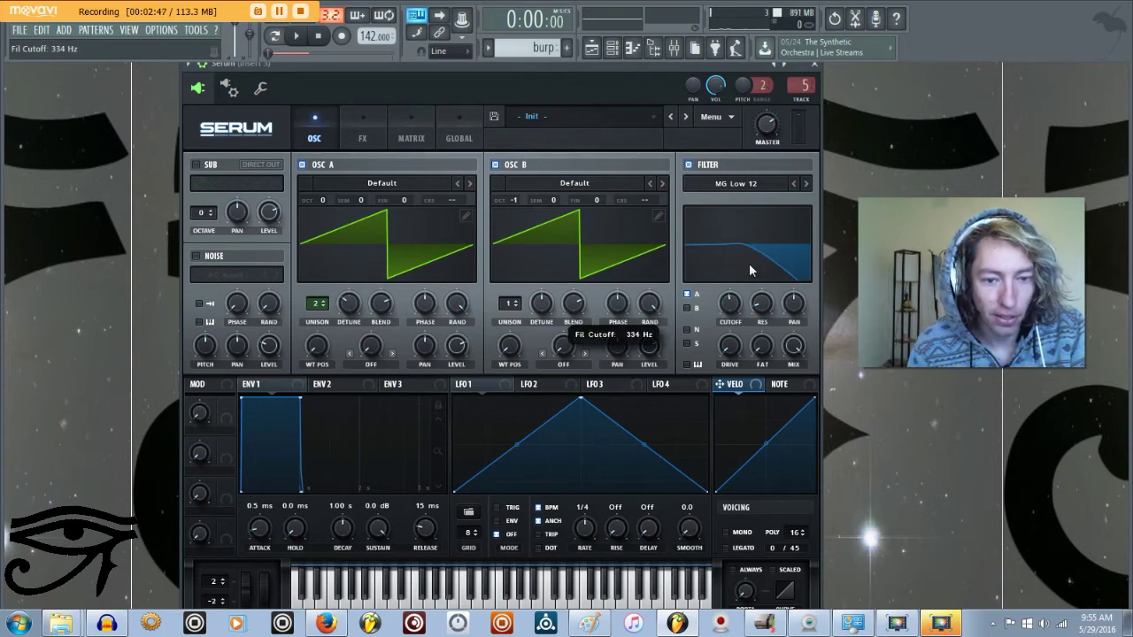
Change the filter type to MG Low 18 and set its cutoff to 397 Hz
{"action": "left_click", "coordinate": [748, 184]}
{"action": "mouse_move", "coordinate": [738, 202]}
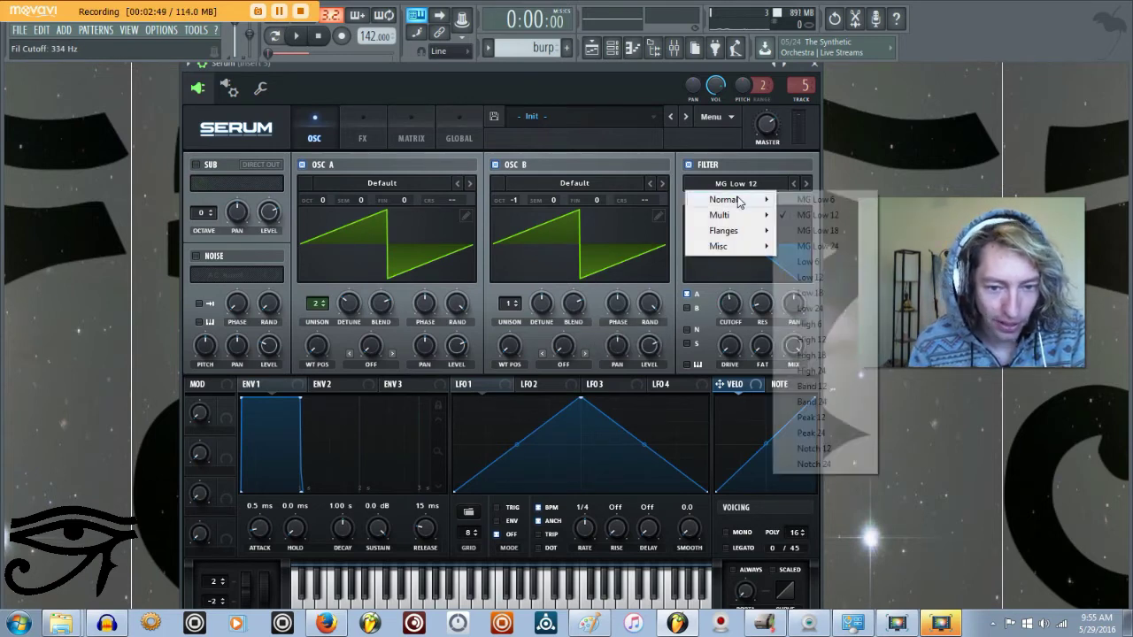
{"action": "left_click", "coordinate": [816, 230]}
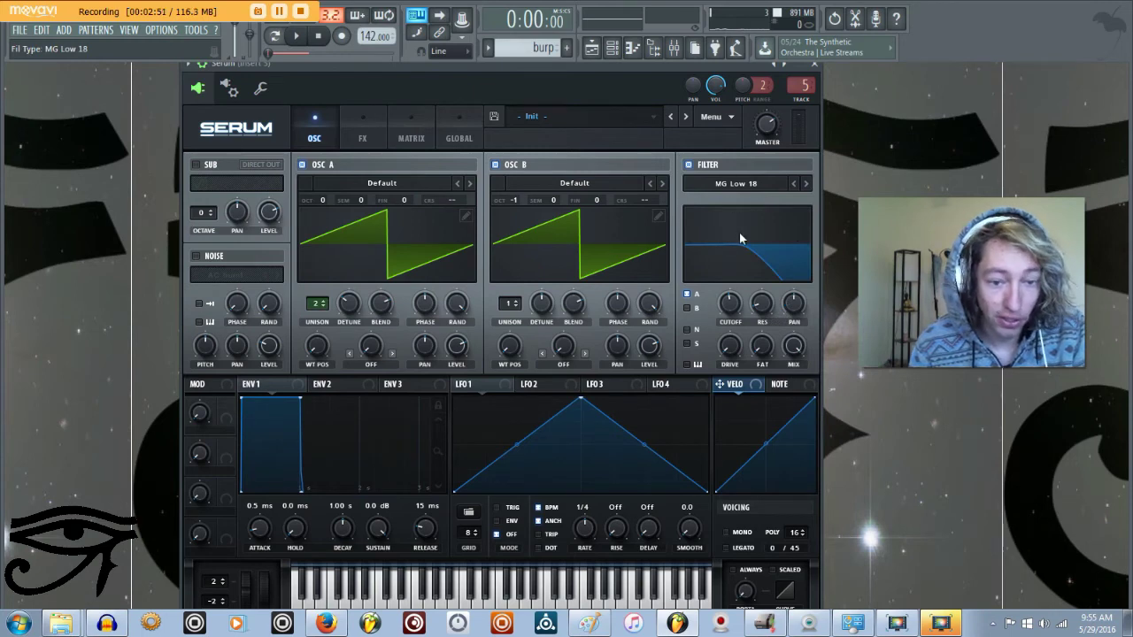
{"action": "left_click_drag", "start_coordinate": [730, 311], "coordinate": [731, 306]}
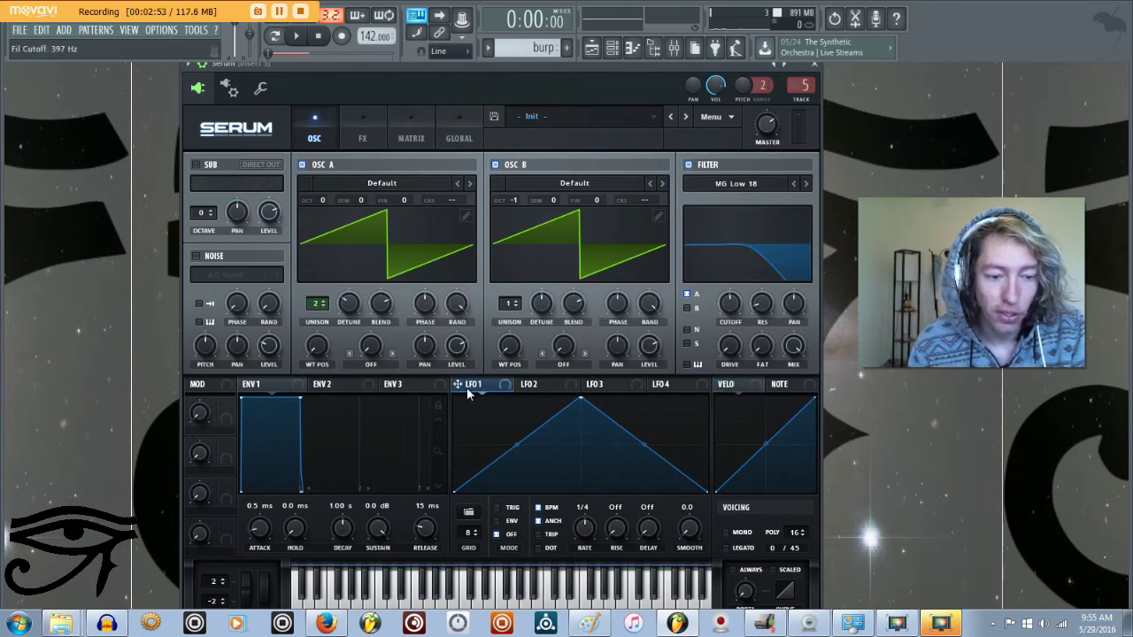
Assign LFO 1 to the filter cutoff, set the resonance to 35% and play the pattern
{"action": "left_click_drag", "start_coordinate": [458, 384], "coordinate": [733, 334]}
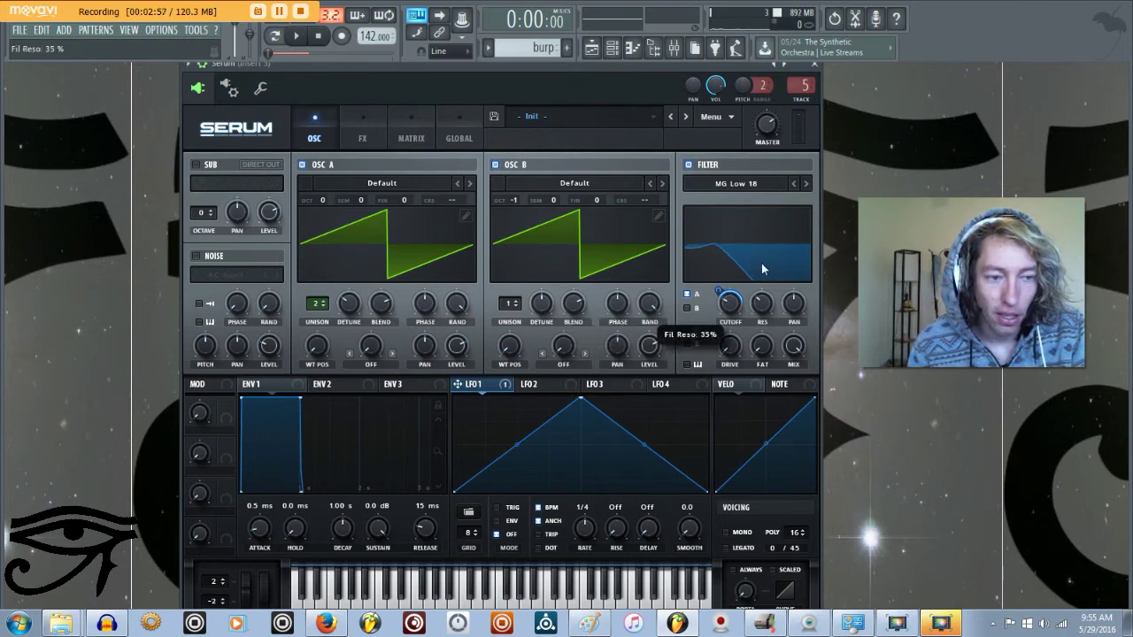
{"action": "left_click", "coordinate": [298, 36]}
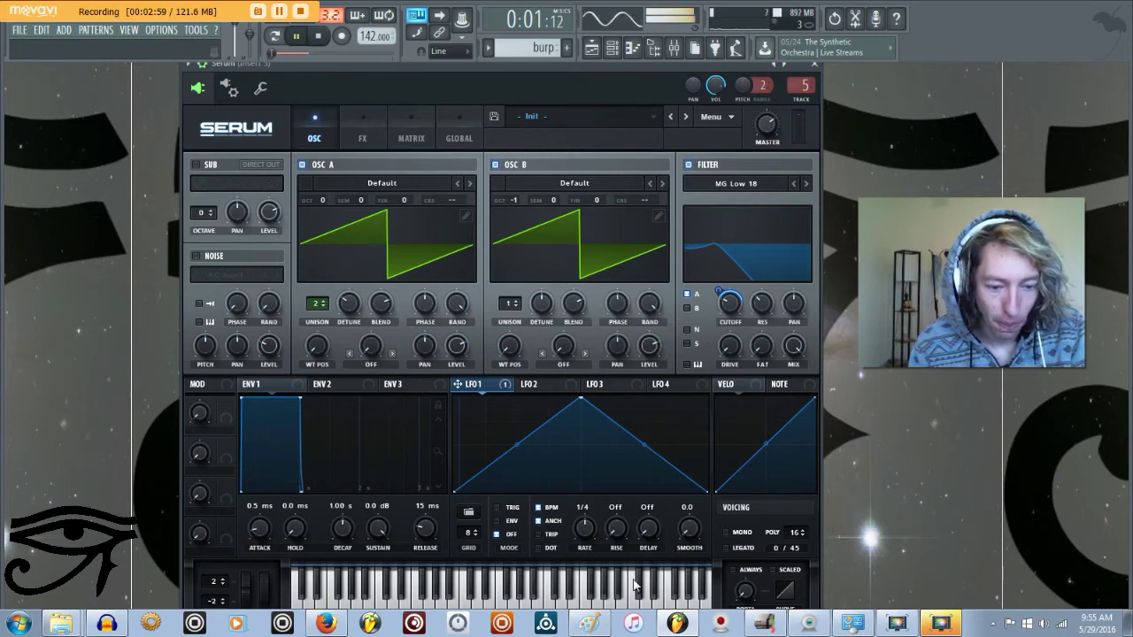
Set LFO 1 to Trig mode at a 1/2 rate and bow its rising slope upward, auditioning the pattern
{"action": "mouse_move", "coordinate": [584, 528]}
{"action": "left_mouse_down"}
{"action": "mouse_move", "coordinate": [587, 552]}
{"action": "mouse_move", "coordinate": [586, 536]}
{"action": "left_mouse_up"}
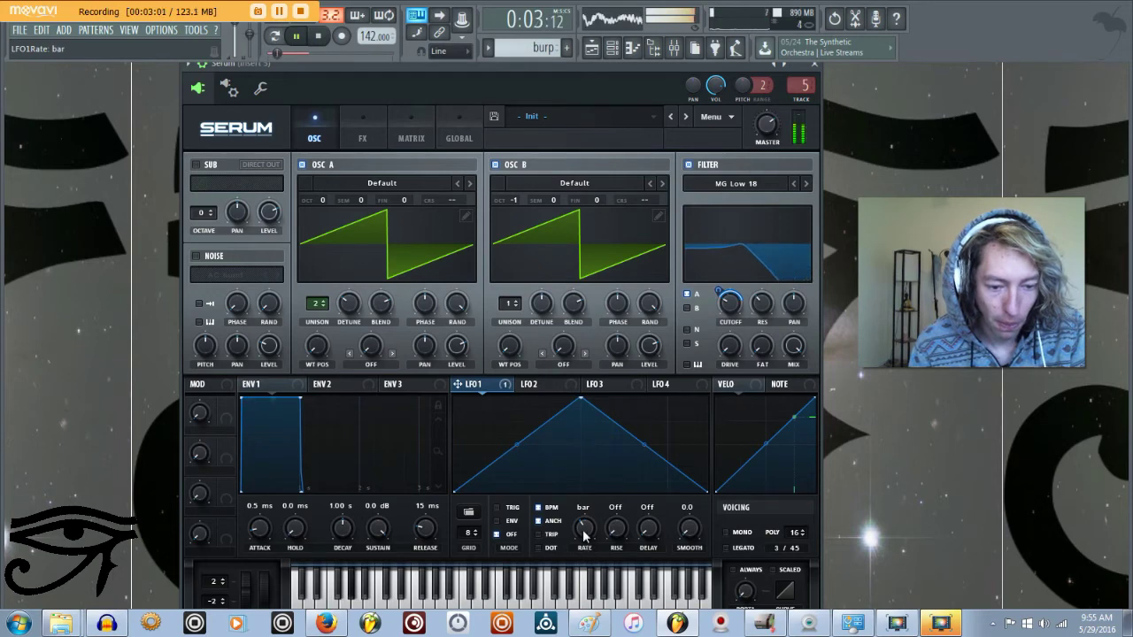
{"action": "left_click", "coordinate": [496, 507]}
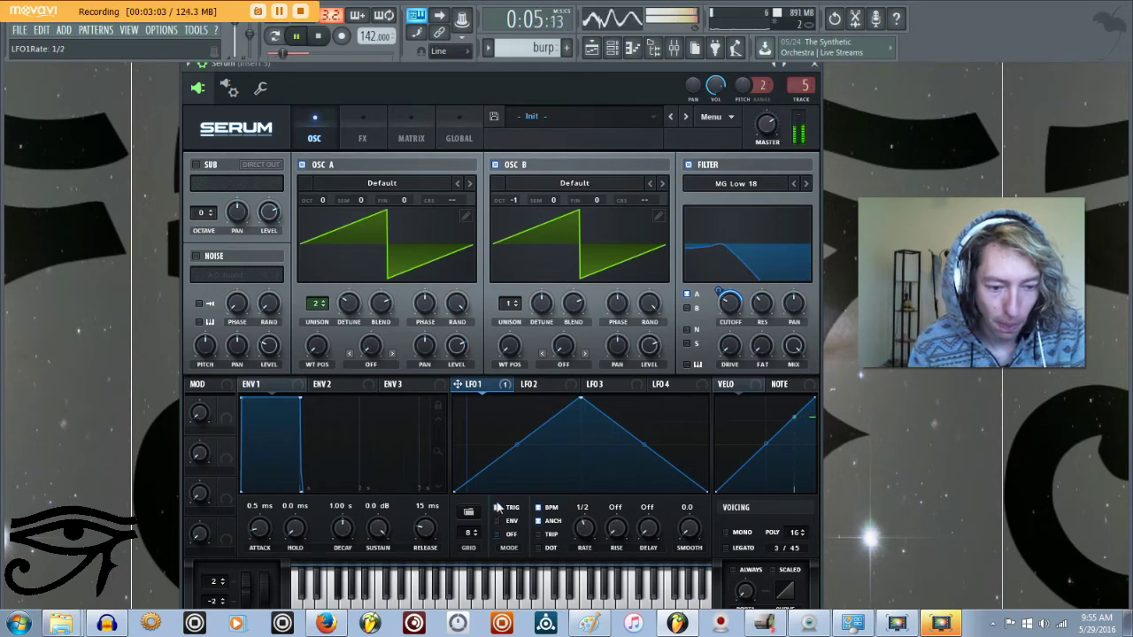
{"action": "left_click_drag", "start_coordinate": [517, 445], "coordinate": [511, 422]}
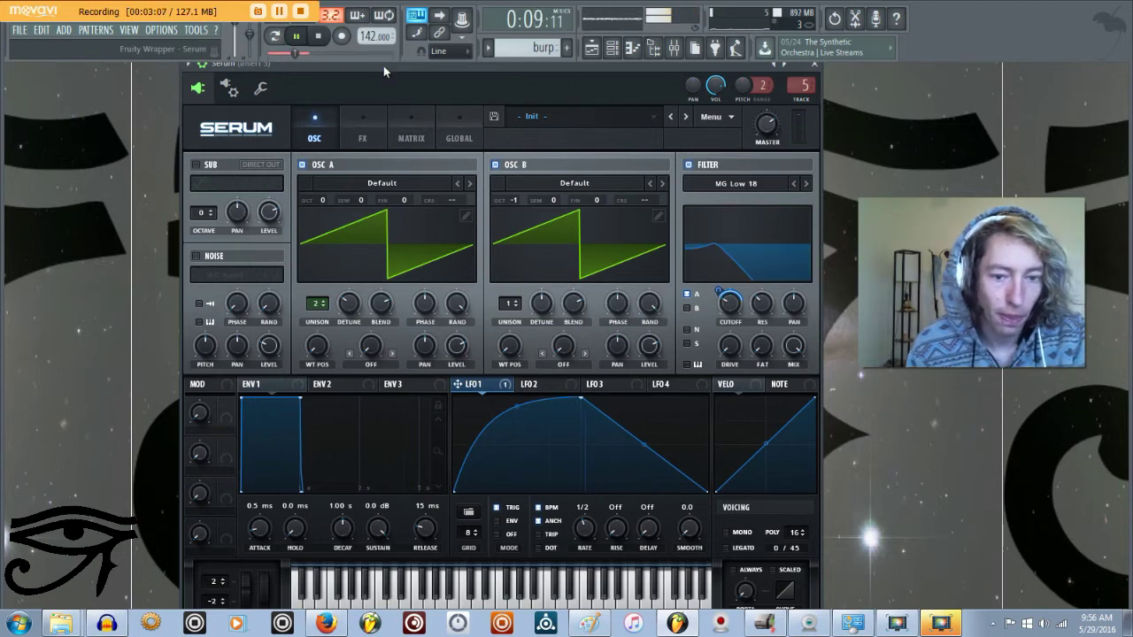
{"action": "left_click", "coordinate": [318, 36]}
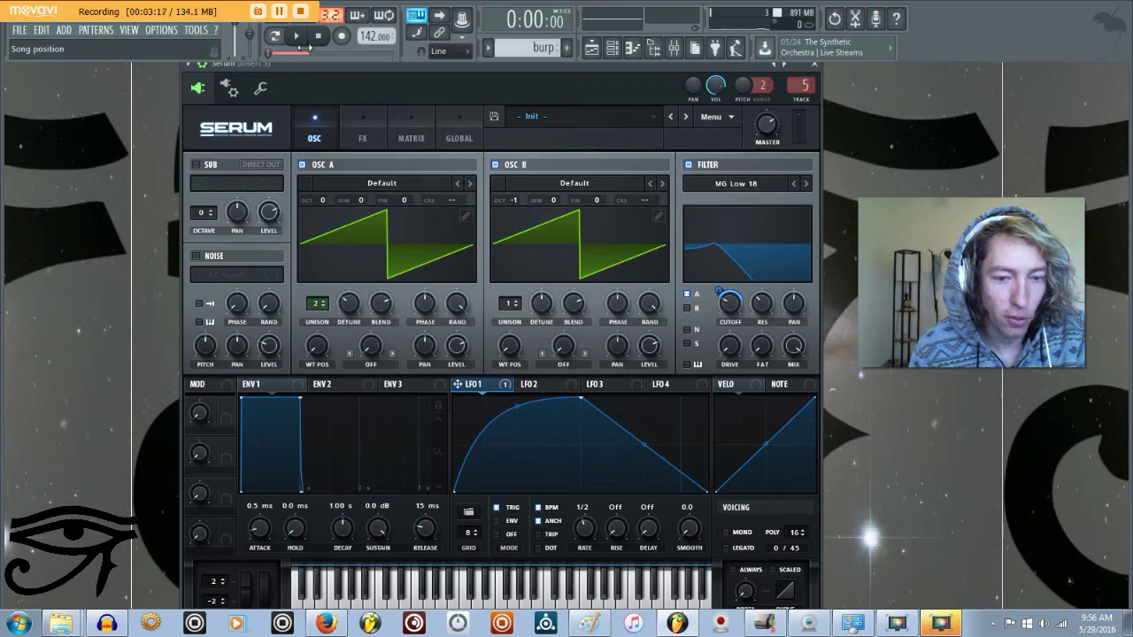
{"action": "left_click", "coordinate": [297, 36]}
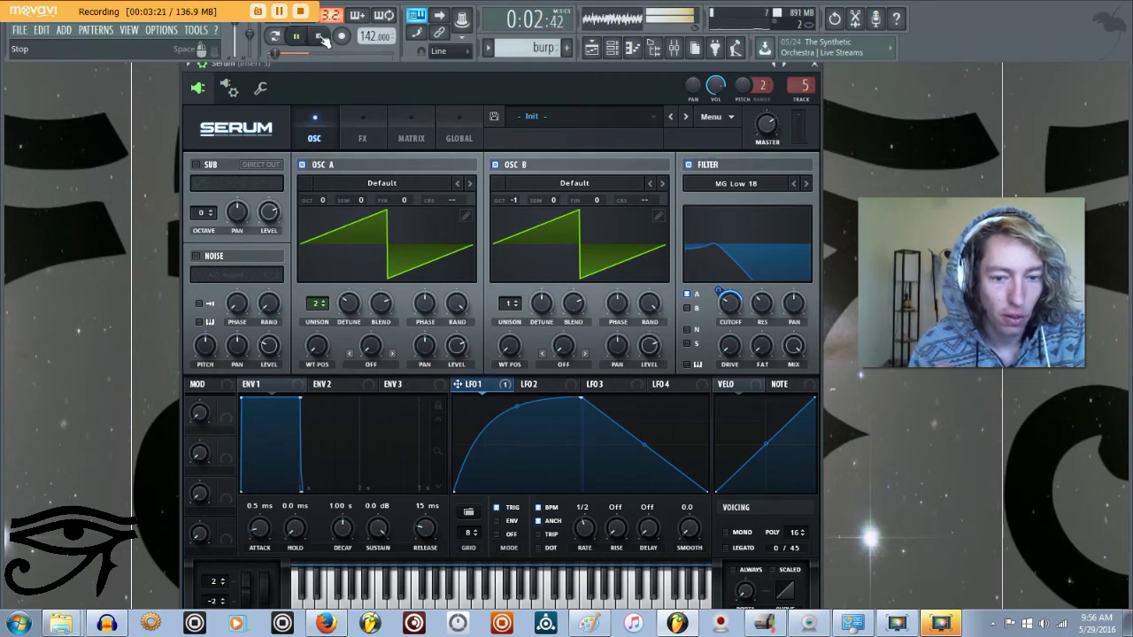
{"action": "left_click", "coordinate": [319, 36]}
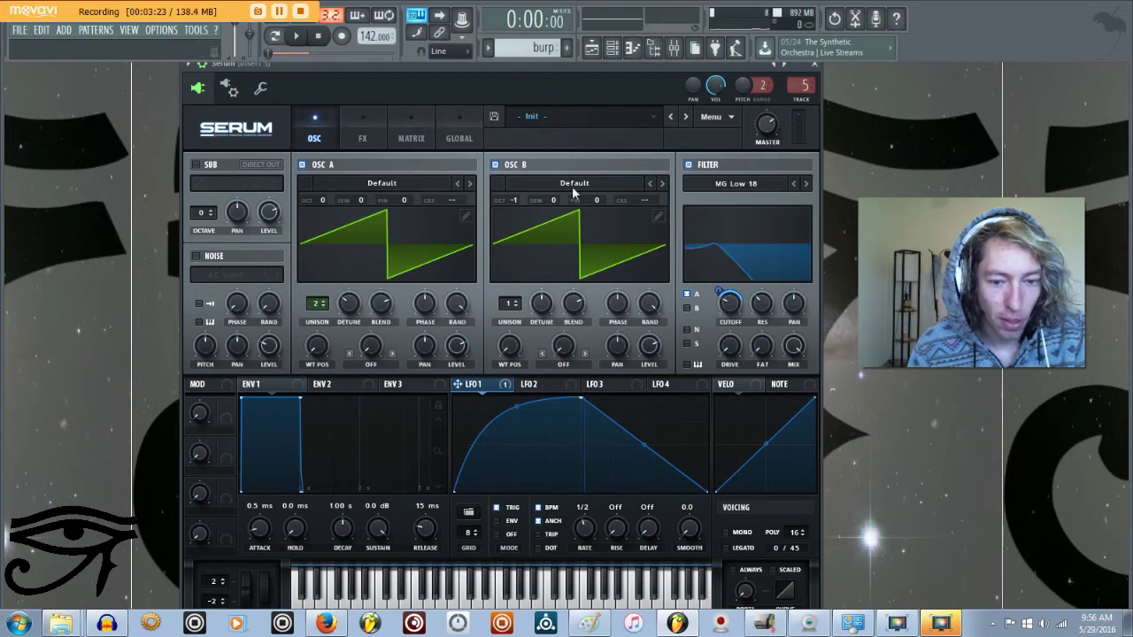
Raise the oscillator filter's Fat to 54%, audition the pattern and set LFO 1's cutoff modulation amount to 42
{"action": "left_click_drag", "start_coordinate": [735, 351], "coordinate": [763, 241]}
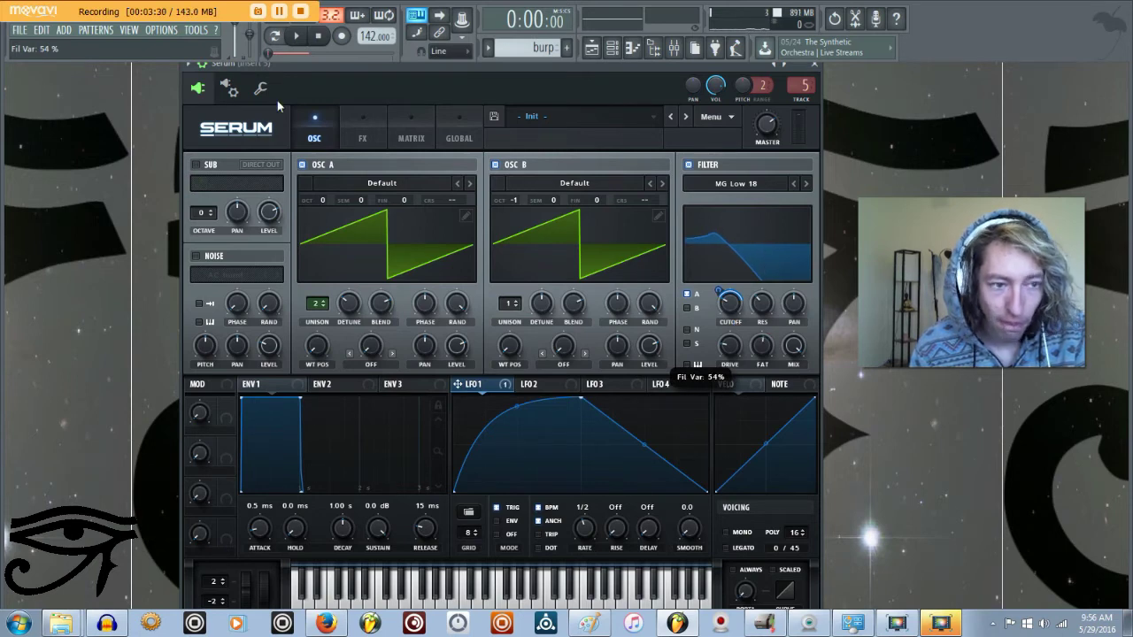
{"action": "left_click", "coordinate": [293, 39]}
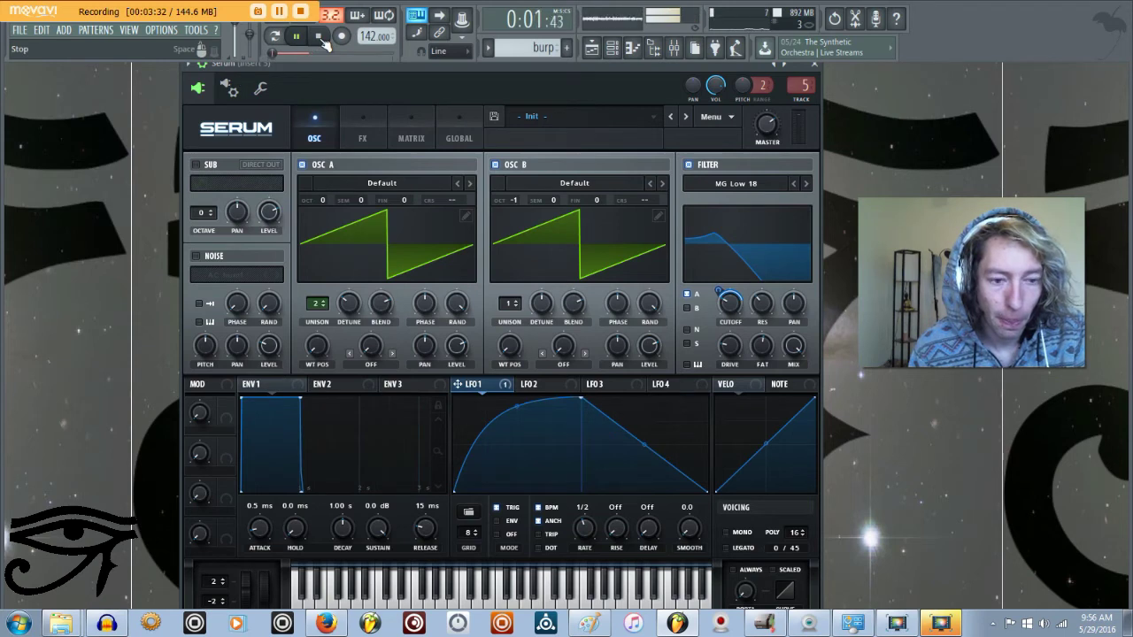
{"action": "left_click", "coordinate": [322, 41]}
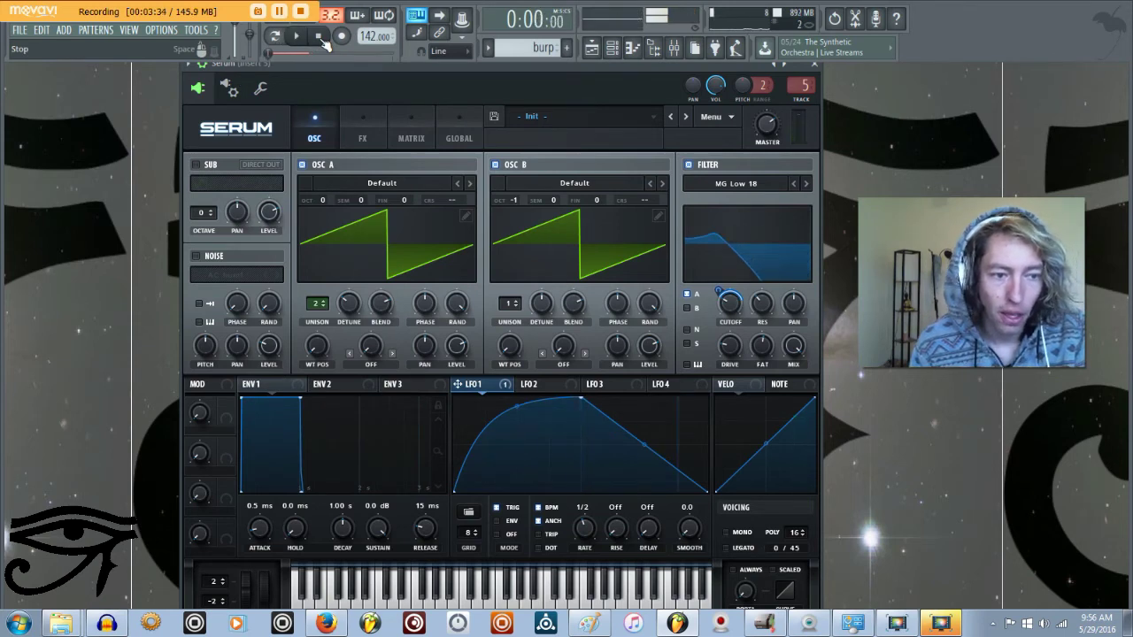
{"action": "left_click_drag", "start_coordinate": [720, 291], "coordinate": [721, 308]}
Enable the FX filter as the first effect in the chain and set its type to Formant-II
{"action": "left_click", "coordinate": [361, 125]}
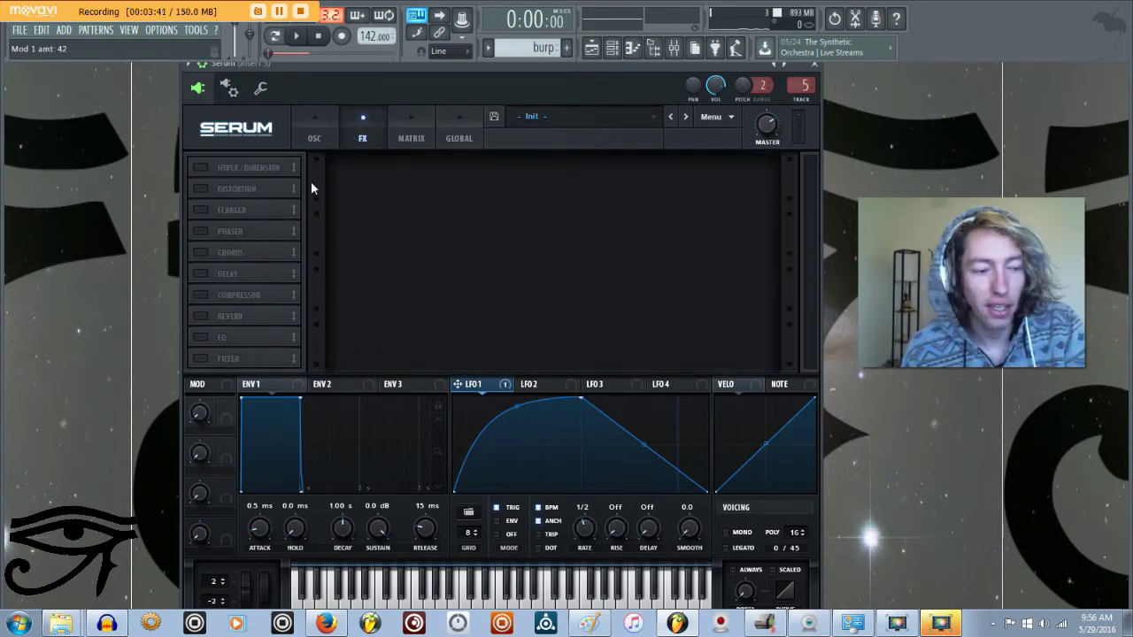
{"action": "left_click", "coordinate": [201, 359]}
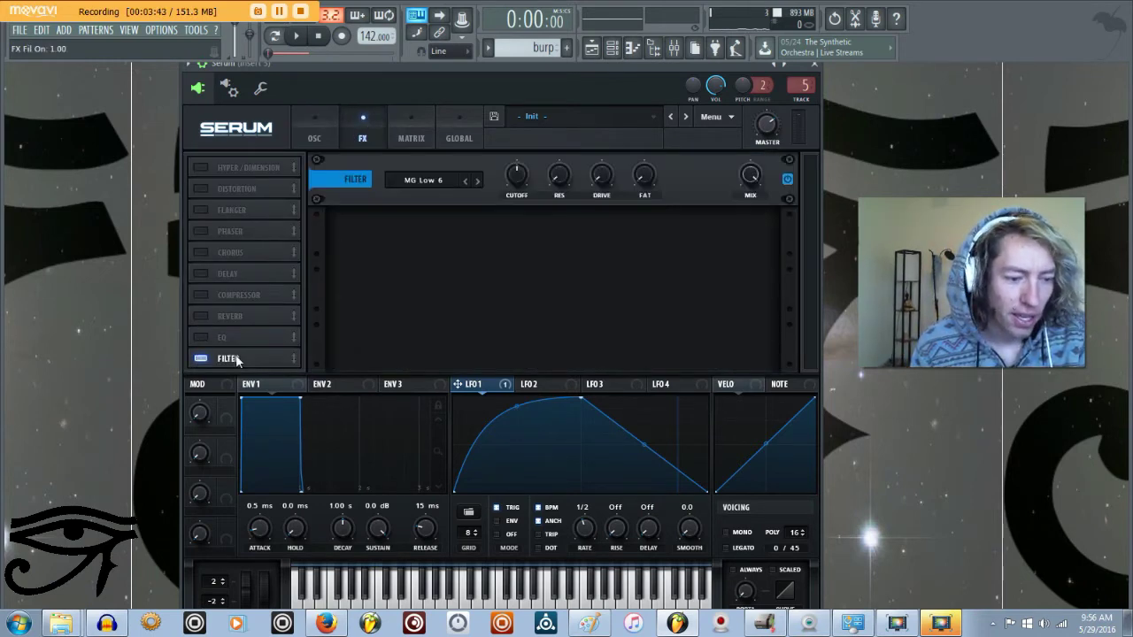
{"action": "left_click_drag", "start_coordinate": [238, 358], "coordinate": [260, 163]}
{"action": "left_click", "coordinate": [423, 180]}
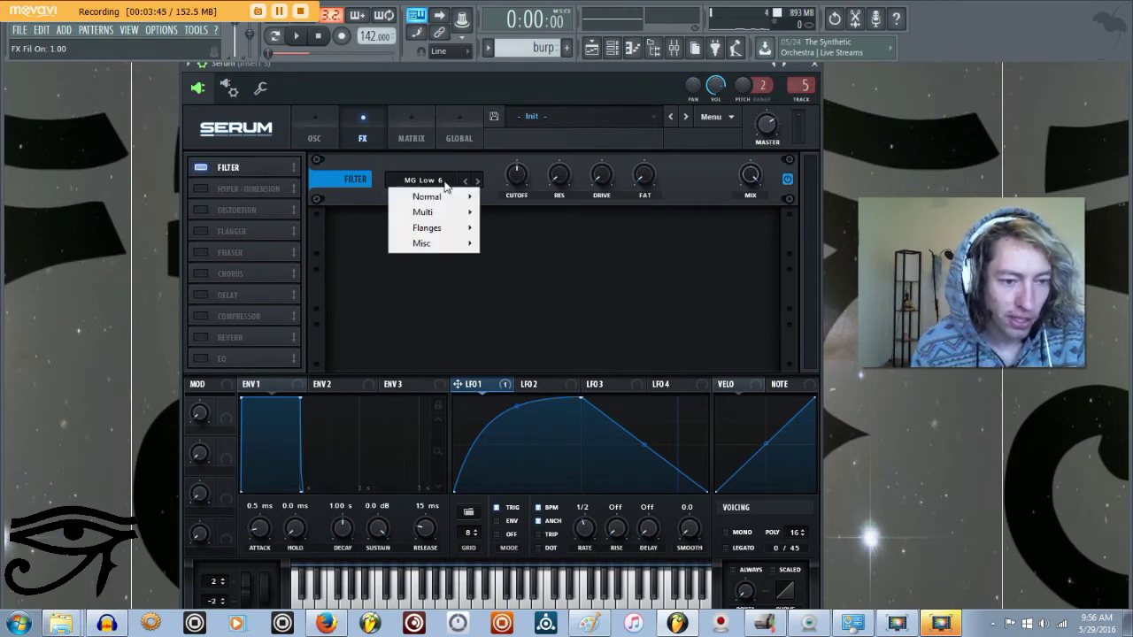
{"action": "mouse_move", "coordinate": [446, 246]}
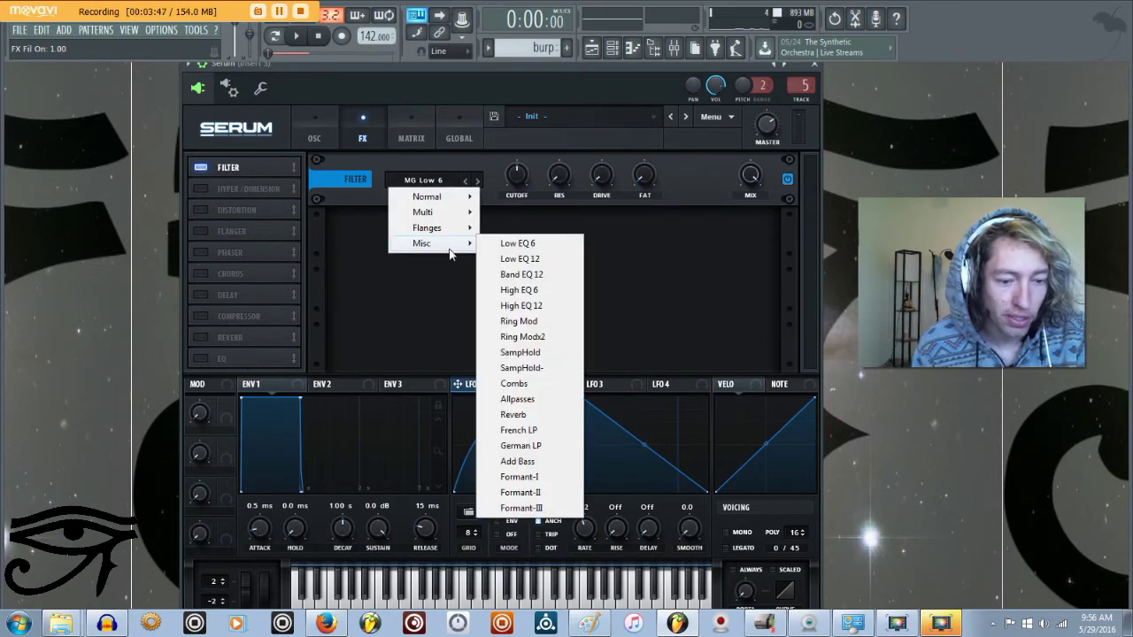
{"action": "left_click", "coordinate": [519, 498]}
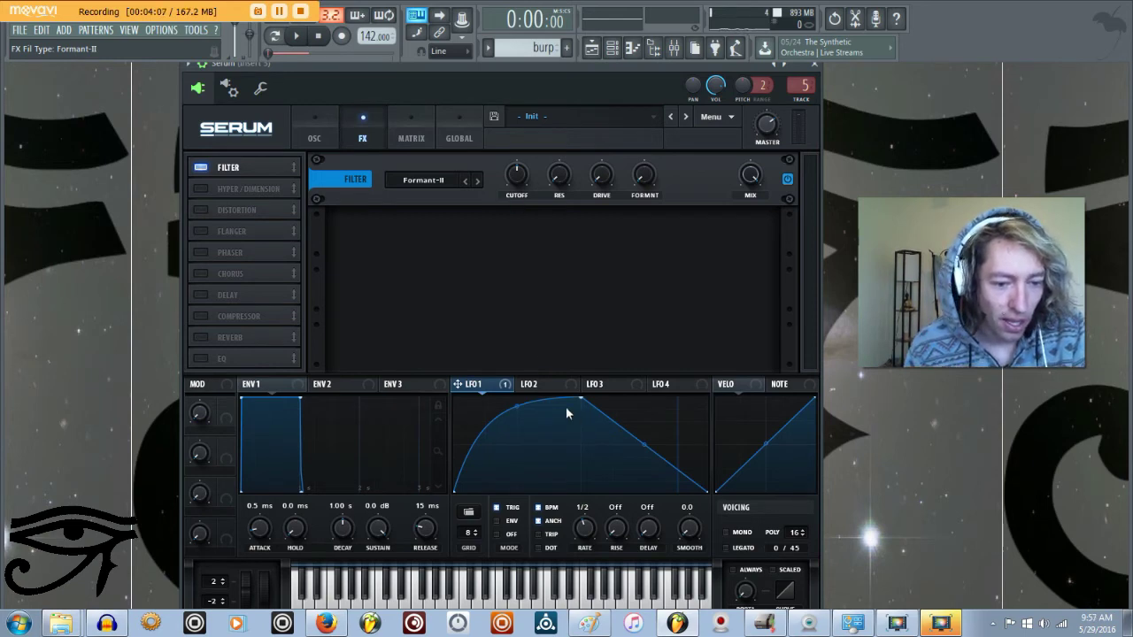
Assign LFO 2 to the FX filter cutoff with an amount of 73 and check the routing in the modulation matrix
{"action": "left_click", "coordinate": [533, 384]}
{"action": "left_click_drag", "start_coordinate": [511, 202], "coordinate": [508, 177]}
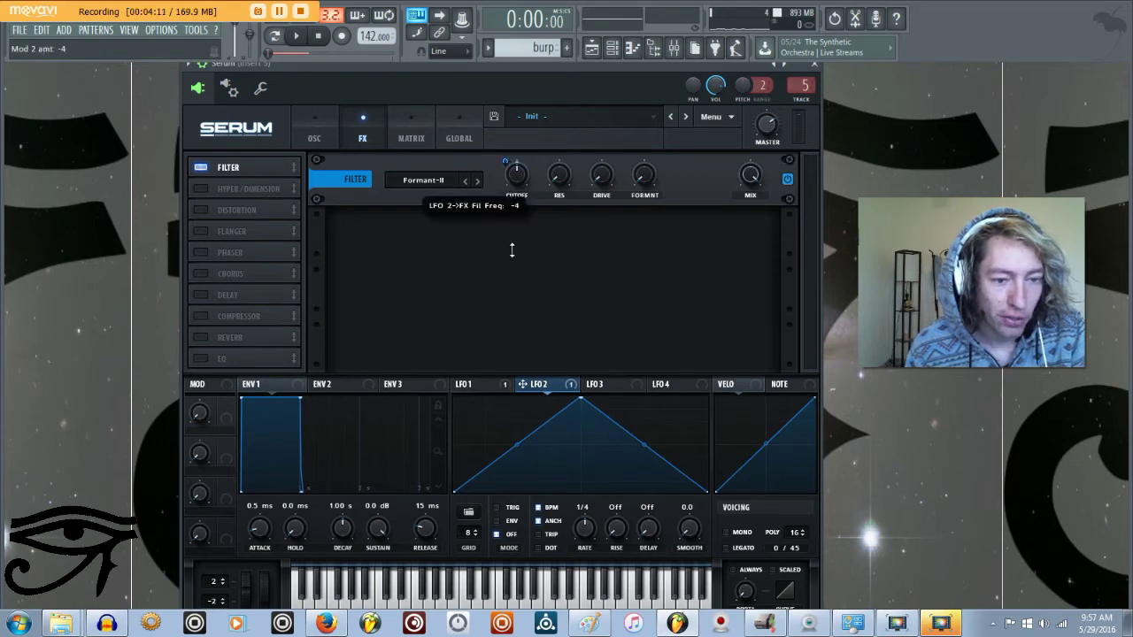
{"action": "left_click", "coordinate": [428, 135]}
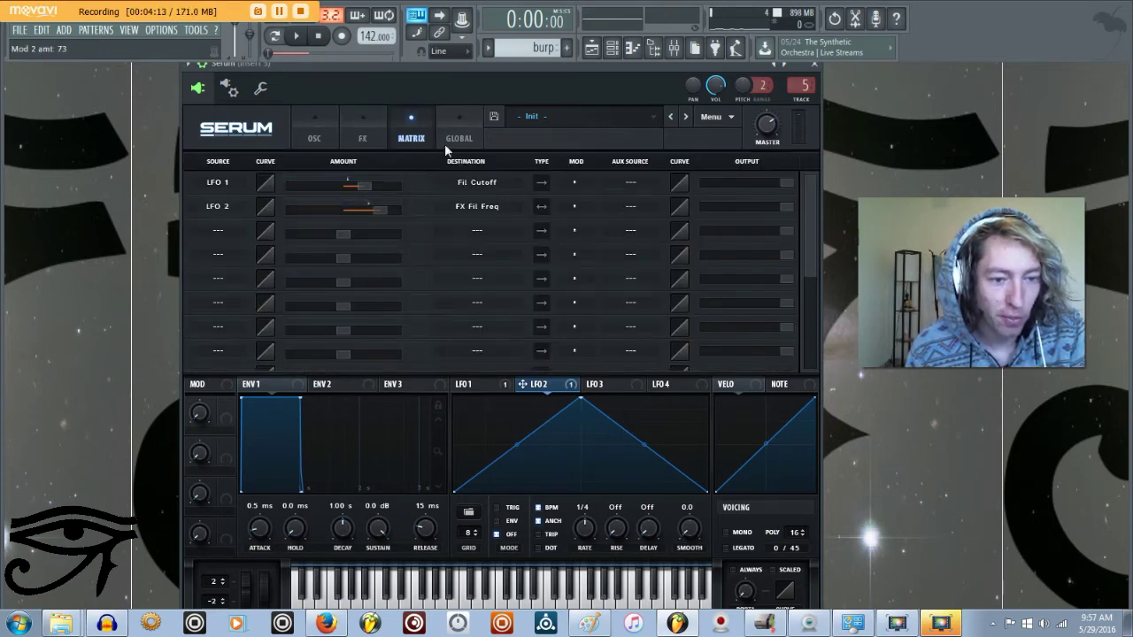
{"action": "left_click", "coordinate": [368, 129]}
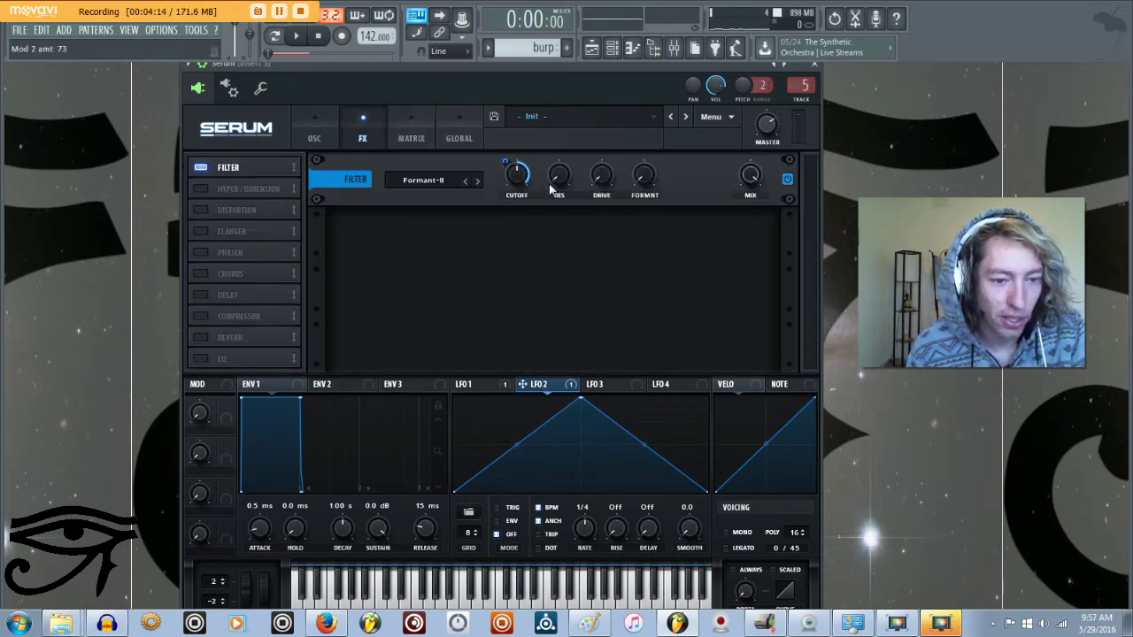
{"action": "left_click", "coordinate": [428, 132]}
{"action": "left_click", "coordinate": [363, 133]}
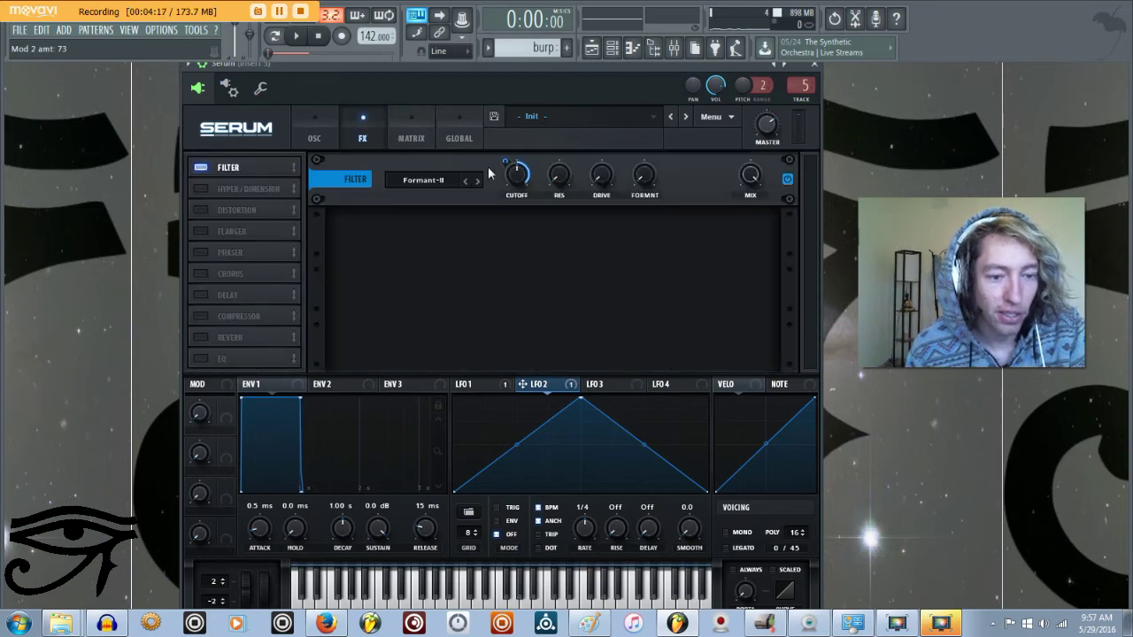
Raise the FX filter's cutoff and drive, and set its resonance to 40% and formant to 36%
{"action": "left_click_drag", "start_coordinate": [510, 177], "coordinate": [511, 259]}
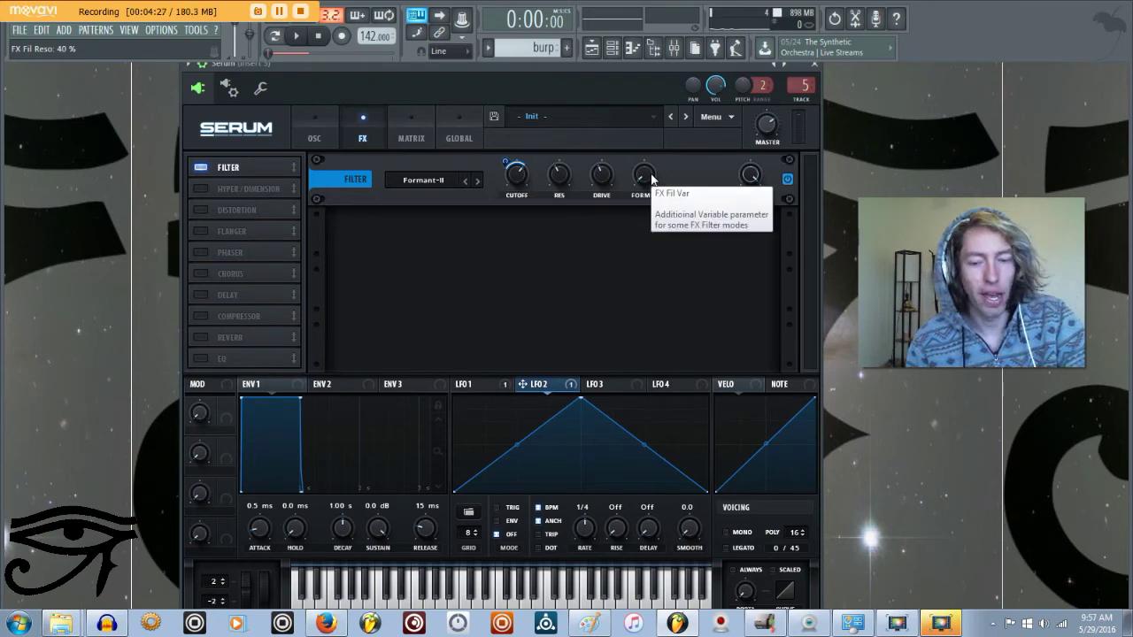
{"action": "left_click_drag", "start_coordinate": [652, 179], "coordinate": [665, 133]}
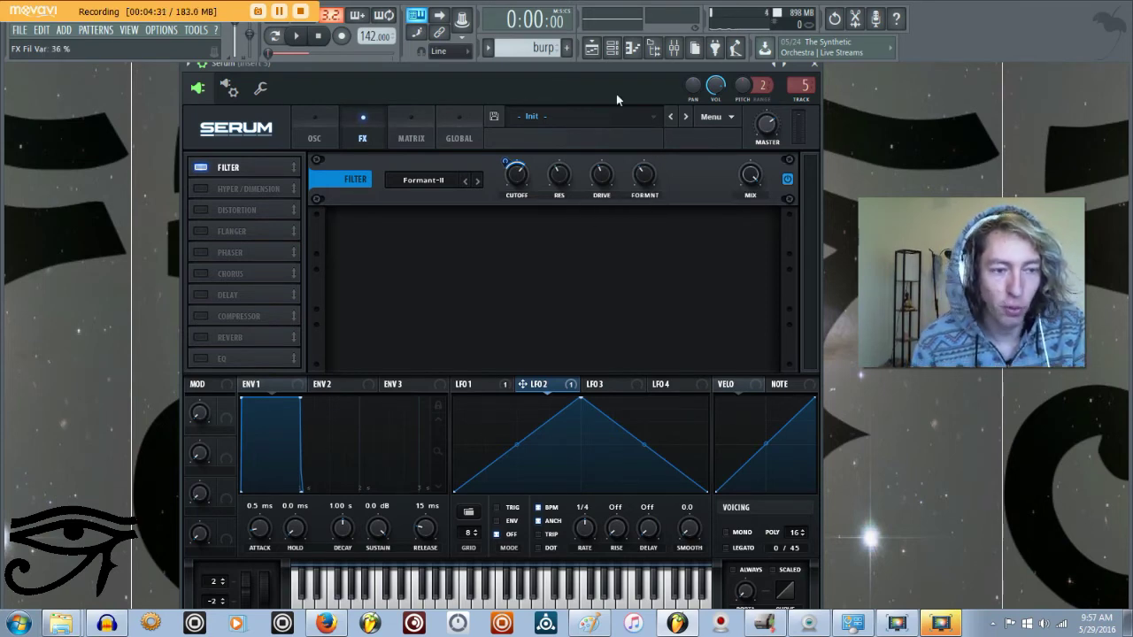
Set LFO 2's rate to 1/2 while the pattern plays, and stop playback
{"action": "left_click", "coordinate": [296, 36]}
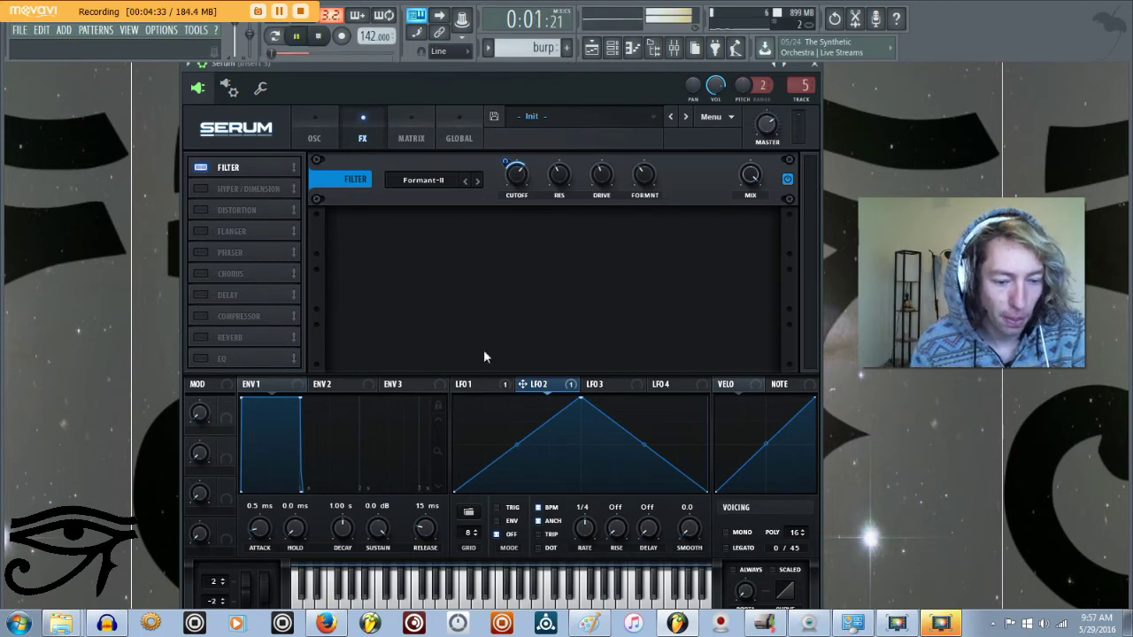
{"action": "left_click_drag", "start_coordinate": [584, 544], "coordinate": [585, 538]}
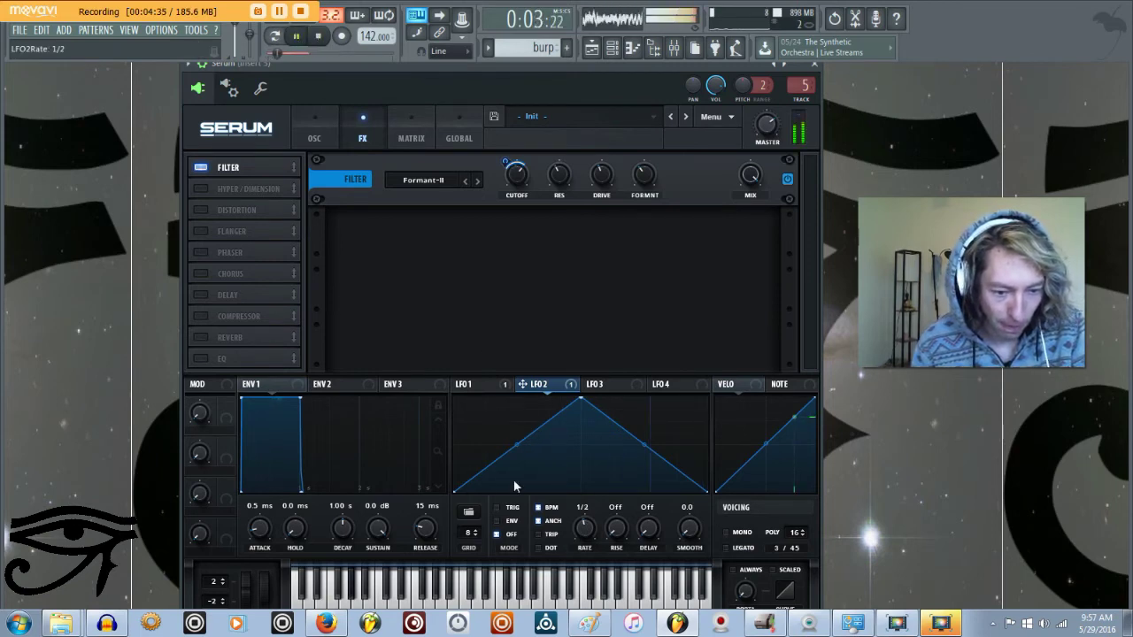
{"action": "left_click", "coordinate": [321, 36]}
Reshape LFO 2 into two narrow peaks near its start followed by one long falling slope, and set it to Trig mode
{"action": "left_click_drag", "start_coordinate": [576, 399], "coordinate": [469, 377]}
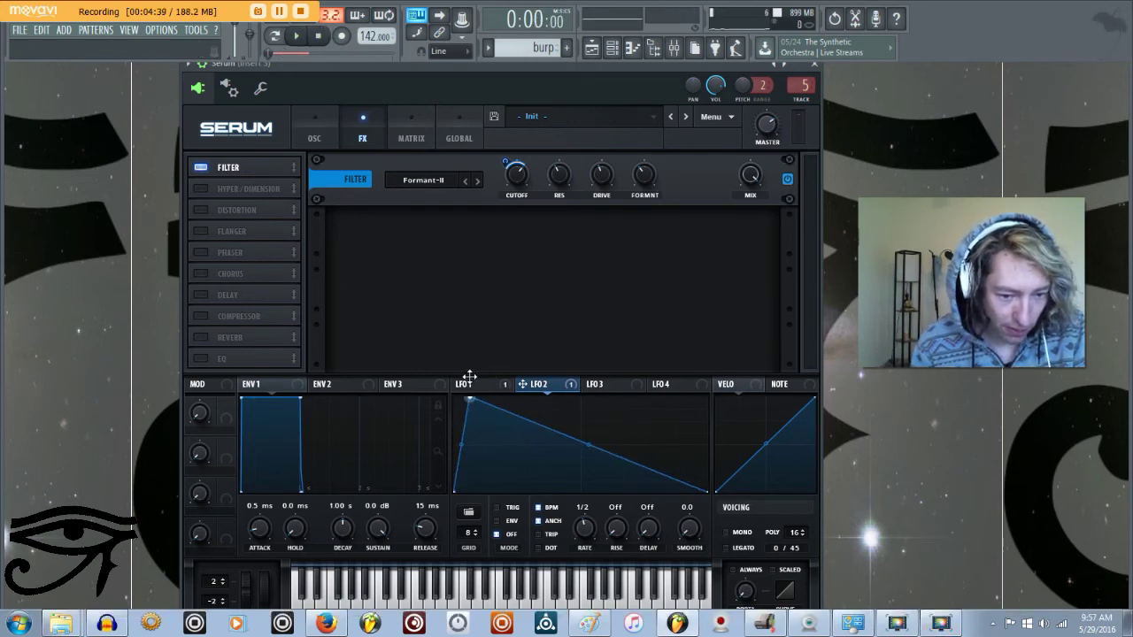
{"action": "double_click", "coordinate": [485, 478]}
{"action": "mouse_move", "coordinate": [485, 477]}
{"action": "left_mouse_down"}
{"action": "mouse_move", "coordinate": [460, 404]}
{"action": "mouse_move", "coordinate": [476, 455]}
{"action": "mouse_move", "coordinate": [455, 471]}
{"action": "mouse_move", "coordinate": [455, 491]}
{"action": "left_mouse_up"}
{"action": "left_click", "coordinate": [529, 466], "text": "alt"}
{"action": "left_click_drag", "start_coordinate": [485, 453], "coordinate": [477, 481]}
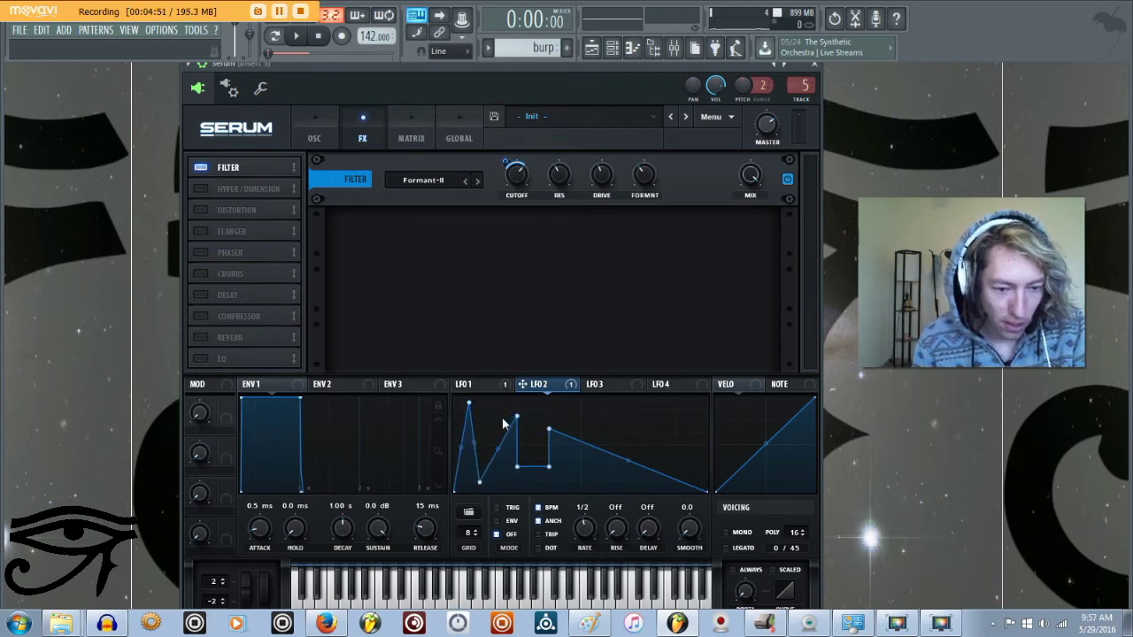
{"action": "left_click_drag", "start_coordinate": [514, 413], "coordinate": [493, 400]}
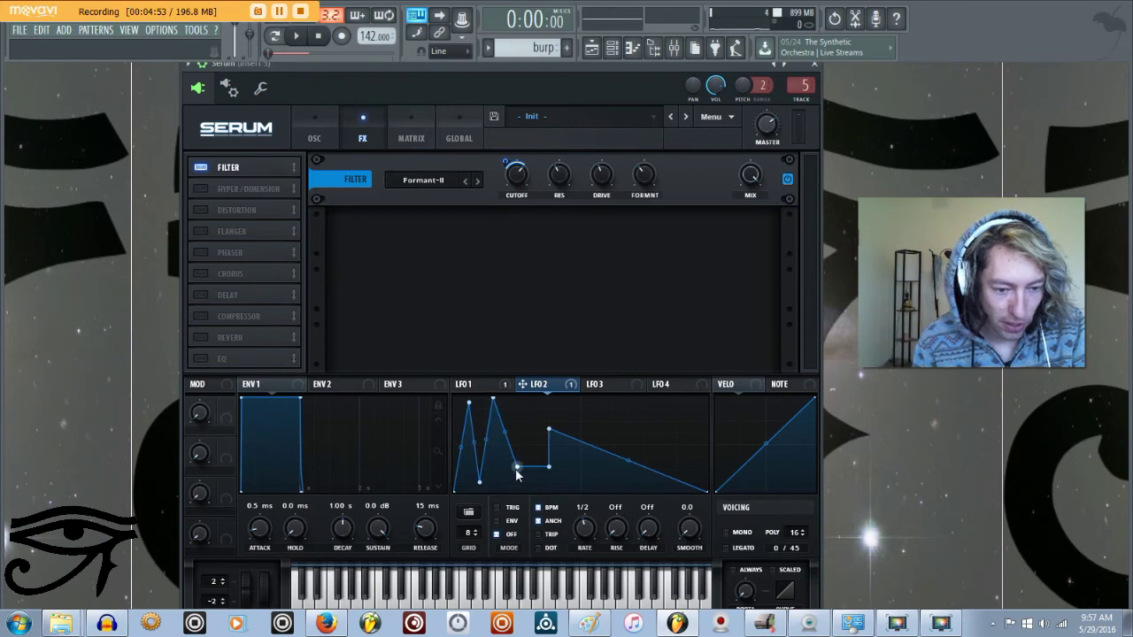
{"action": "double_click", "coordinate": [518, 466]}
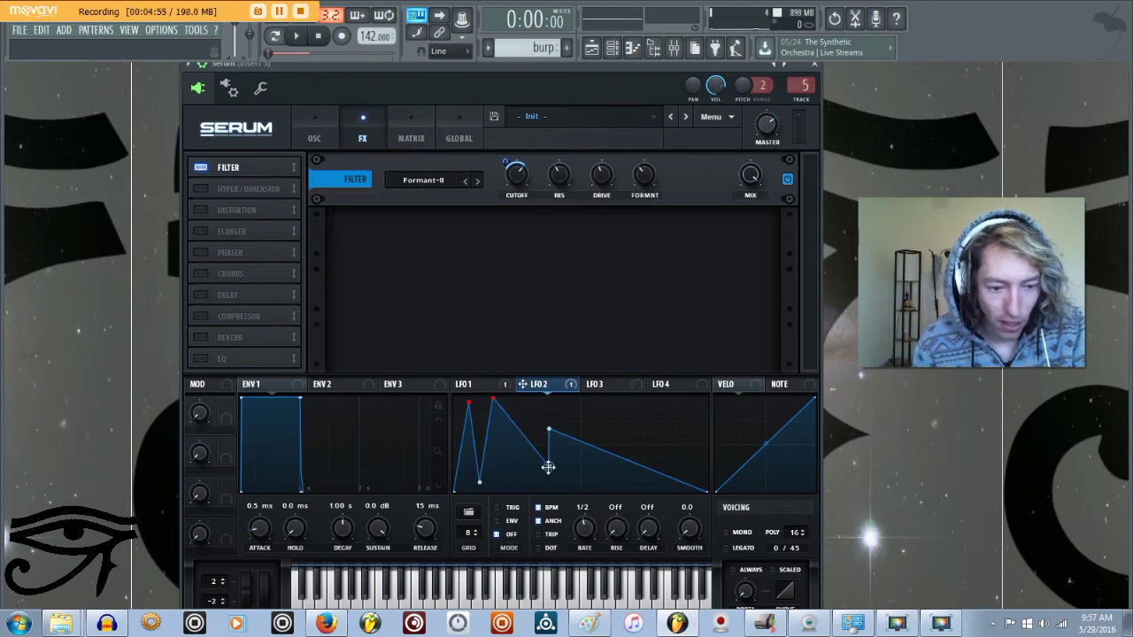
{"action": "double_click", "coordinate": [549, 466]}
{"action": "double_click", "coordinate": [546, 431]}
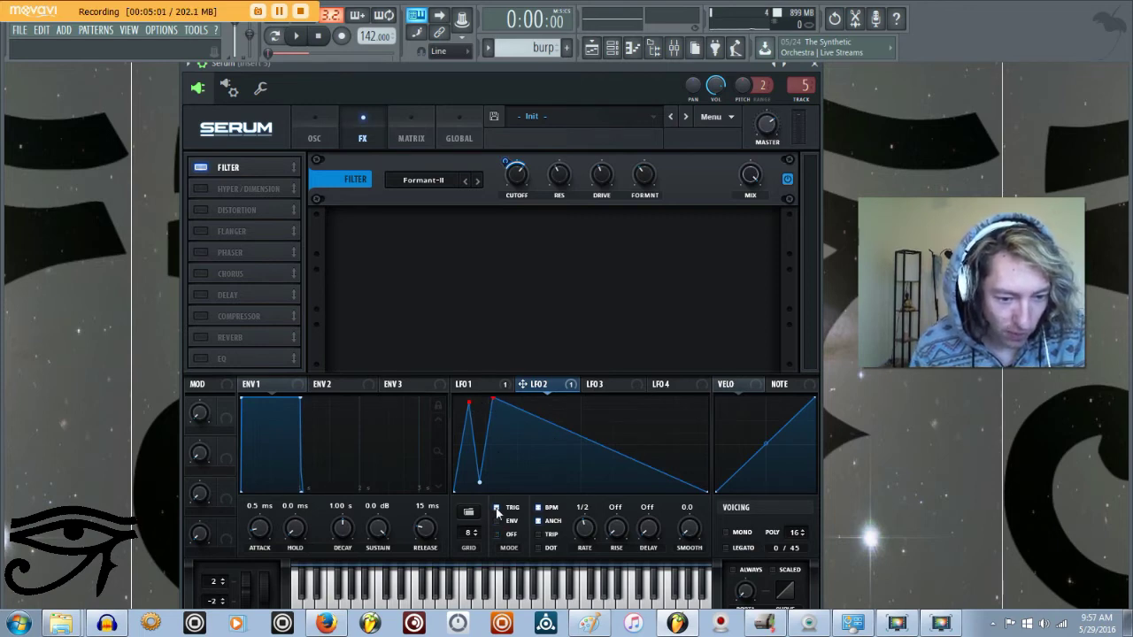
Bend LFO 2's long falling slope into a downward-sagging curve while the pattern plays, and stop playback
{"action": "key", "text": "space"}
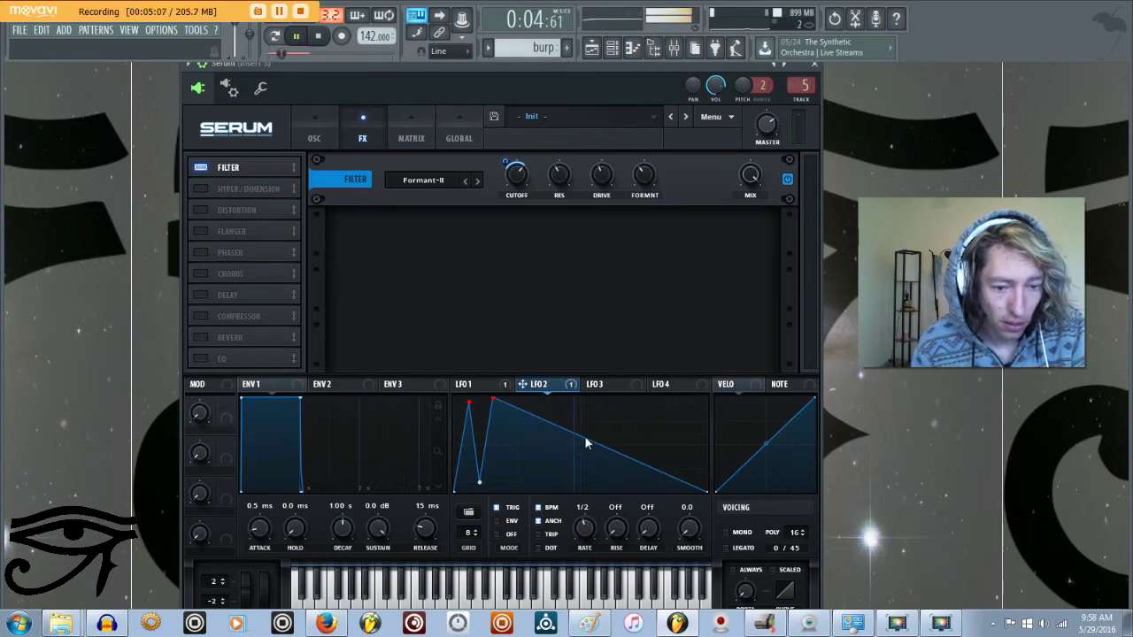
{"action": "left_click", "coordinate": [585, 460]}
{"action": "left_click_drag", "start_coordinate": [601, 445], "coordinate": [600, 460]}
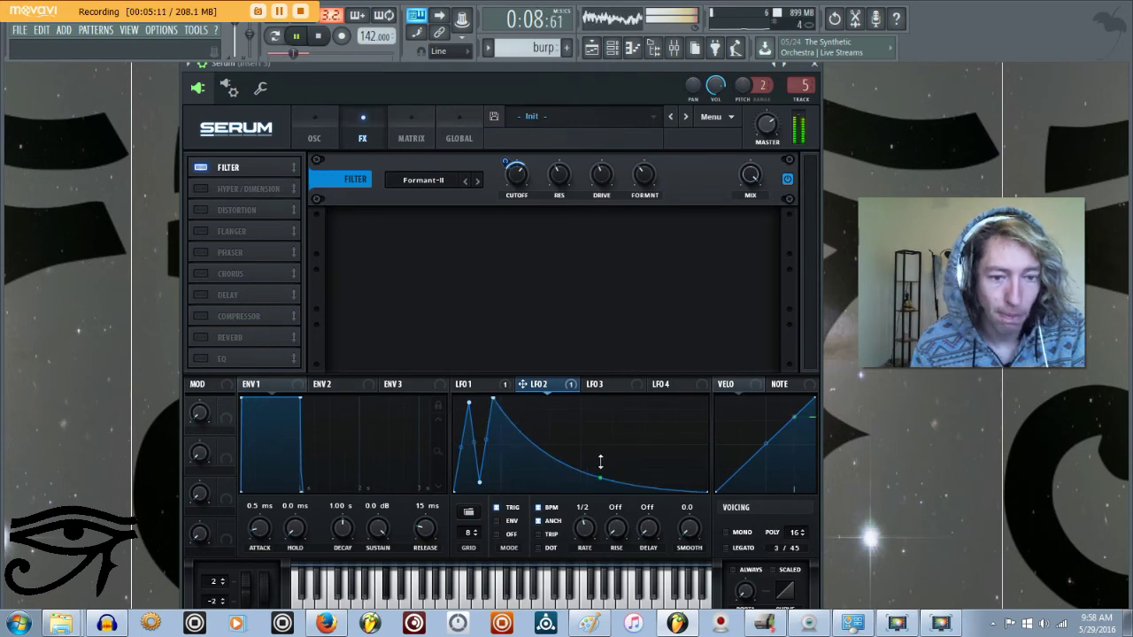
{"action": "left_click", "coordinate": [318, 36]}
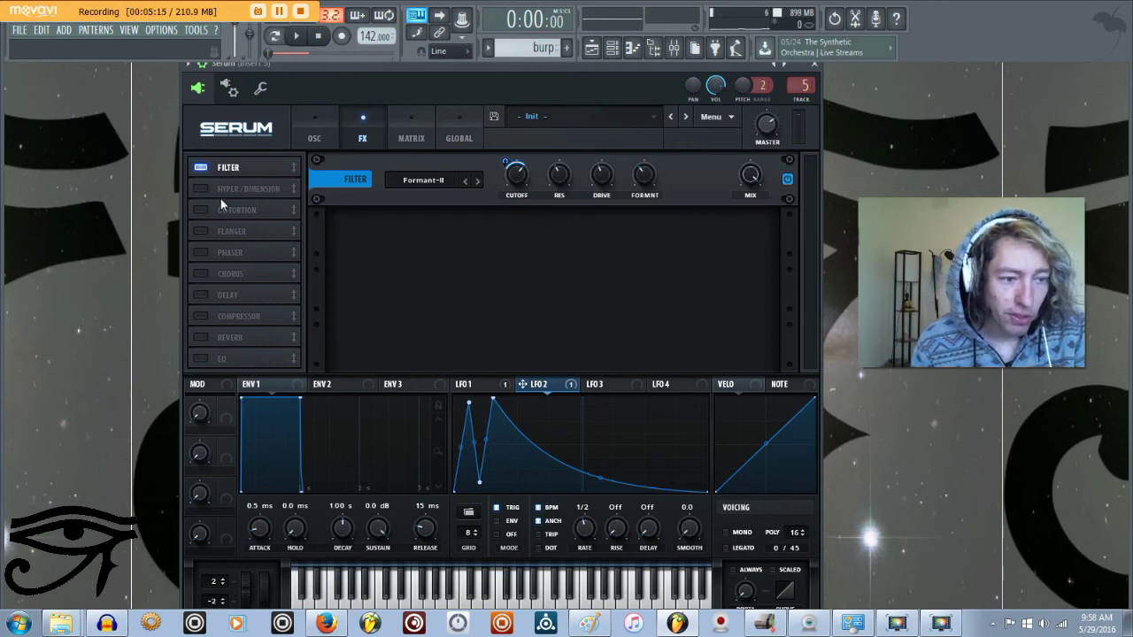
Enable the Distortion effect after the FX filter and set its type to SoftClip
{"action": "left_click", "coordinate": [201, 210]}
{"action": "left_click", "coordinate": [442, 230]}
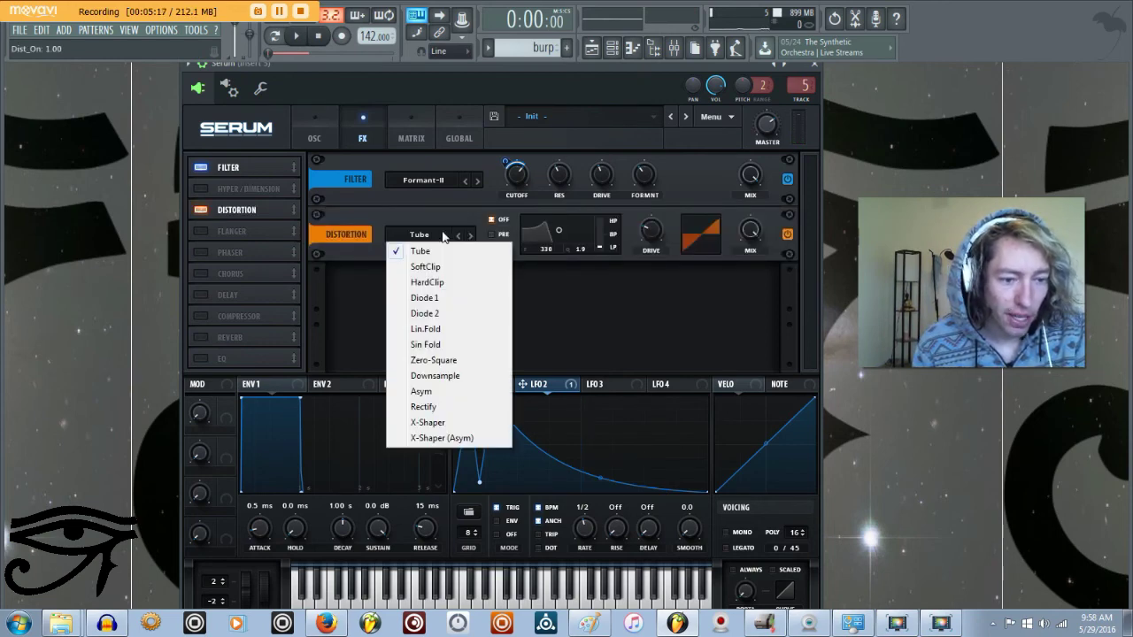
{"action": "left_click", "coordinate": [433, 273]}
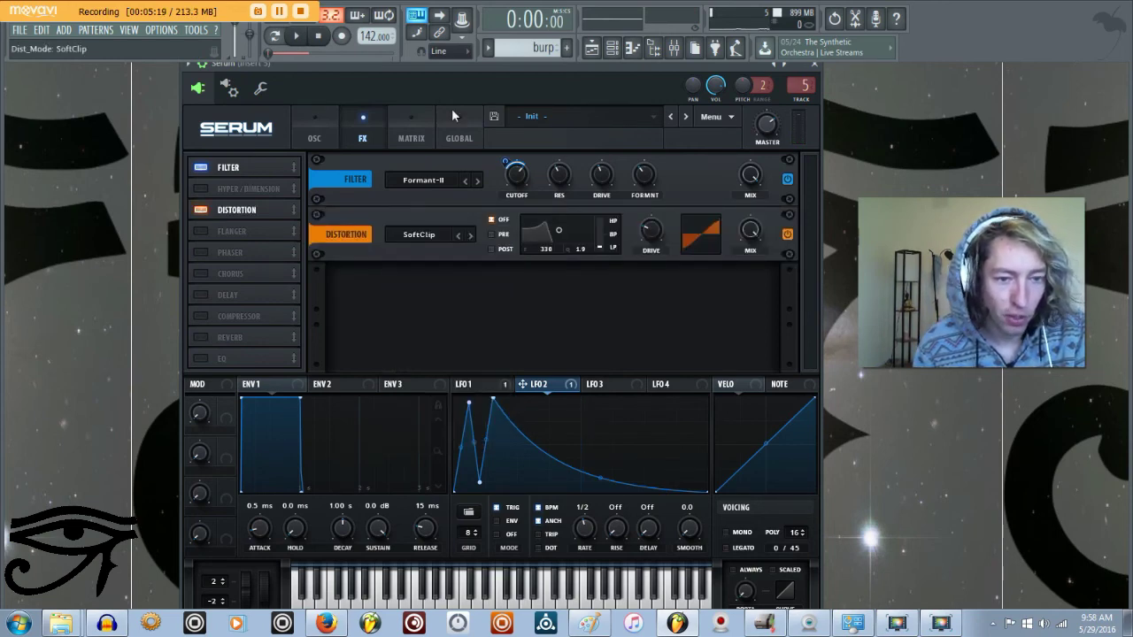
Raise the distortion's drive to about 72% while auditioning the pattern, and stop playback
{"action": "left_click", "coordinate": [299, 35]}
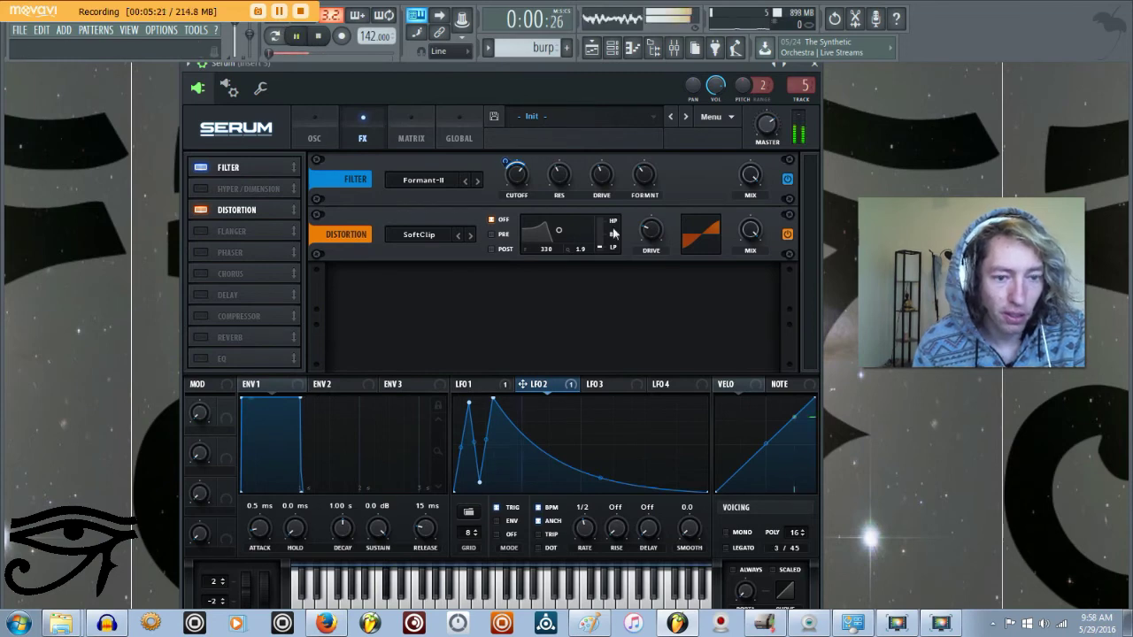
{"action": "left_click_drag", "start_coordinate": [650, 235], "coordinate": [652, 191]}
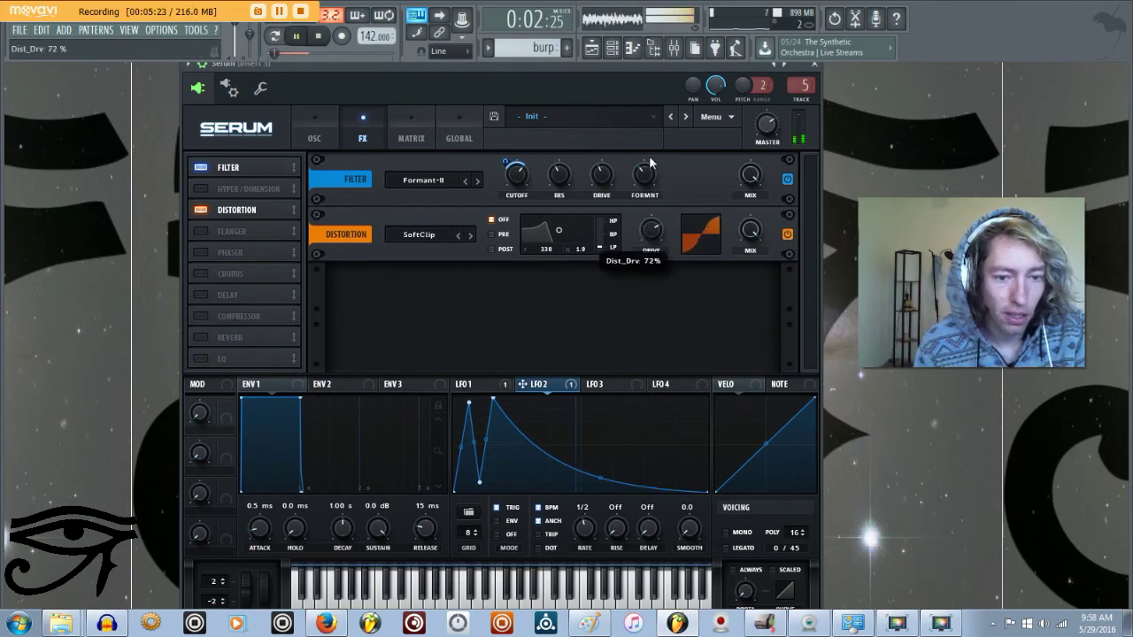
{"action": "left_click_drag", "start_coordinate": [650, 142], "coordinate": [653, 172]}
{"action": "key", "text": "space"}
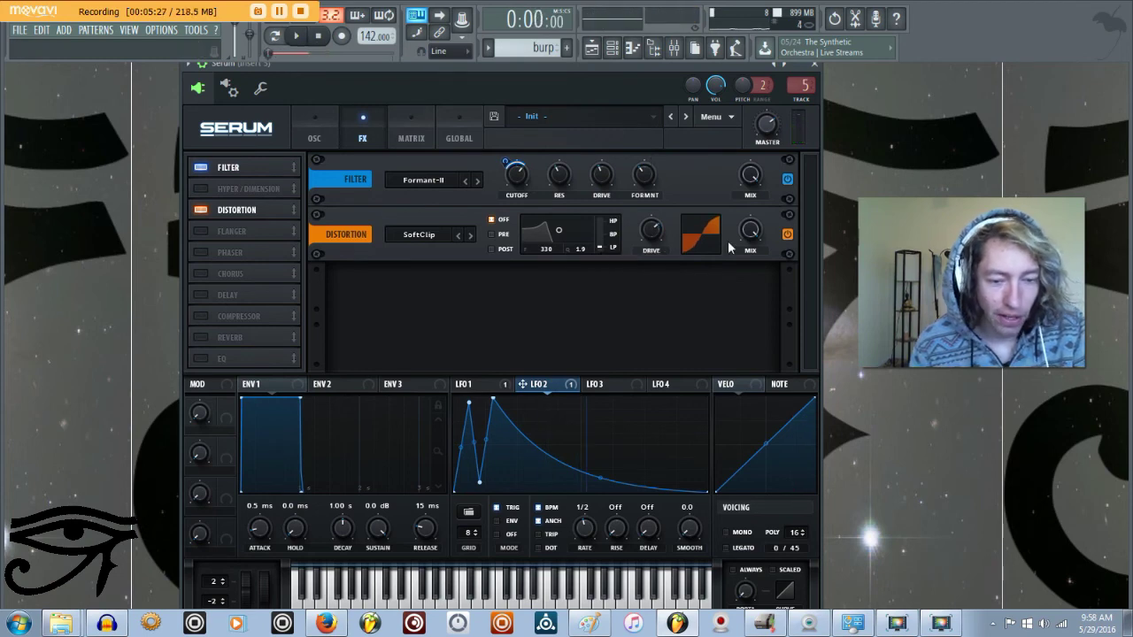
Raise the distortion's drive to about 79% and audition the burp pattern
{"action": "mouse_move", "coordinate": [655, 234]}
{"action": "left_mouse_down"}
{"action": "mouse_move", "coordinate": [662, 267]}
{"action": "mouse_move", "coordinate": [663, 209]}
{"action": "mouse_move", "coordinate": [668, 237]}
{"action": "left_mouse_up"}
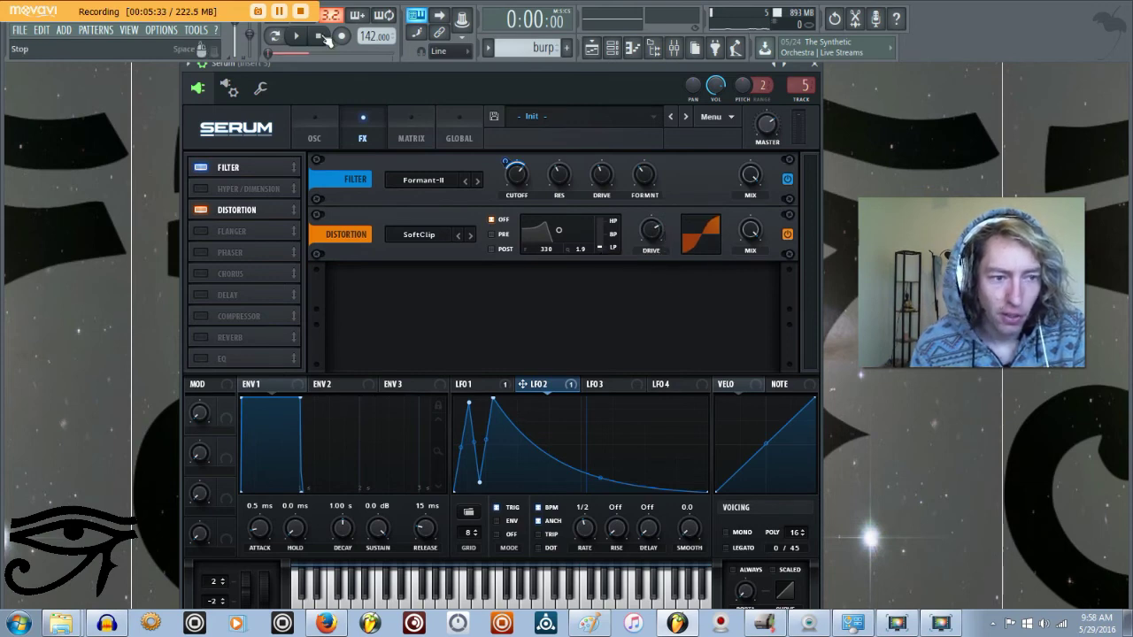
{"action": "left_click", "coordinate": [299, 39]}
{"action": "mouse_move", "coordinate": [652, 221]}
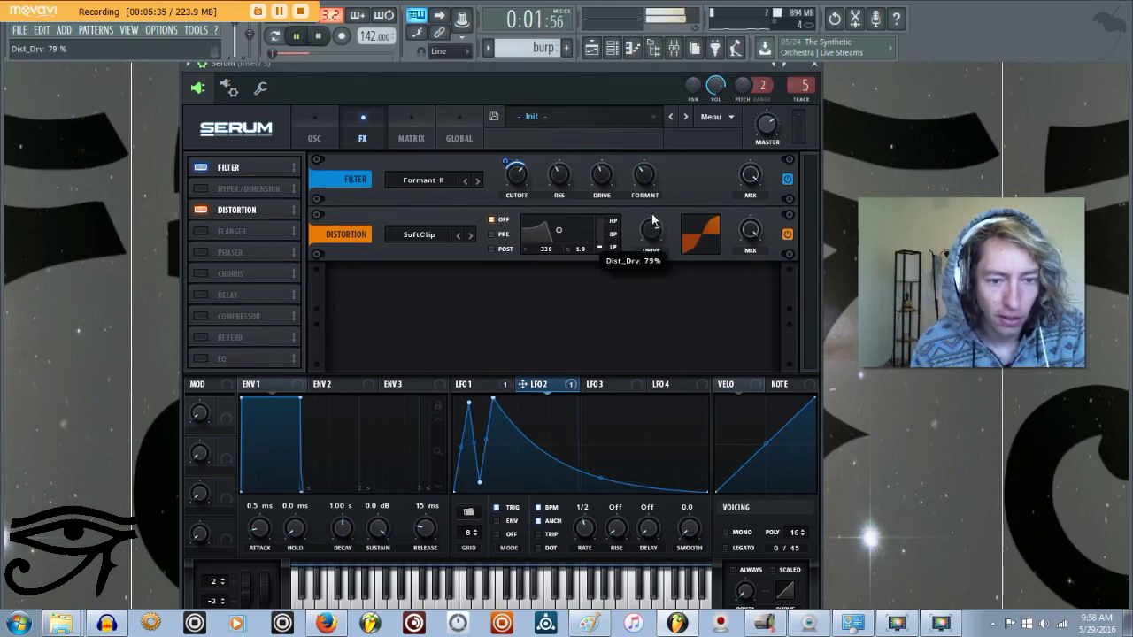
{"action": "left_click_drag", "start_coordinate": [652, 219], "coordinate": [650, 226]}
Enable the Compressor effect after the distortion with its gain at about 16.9 dB, close the Serum window and stop playback
{"action": "left_click", "coordinate": [201, 316]}
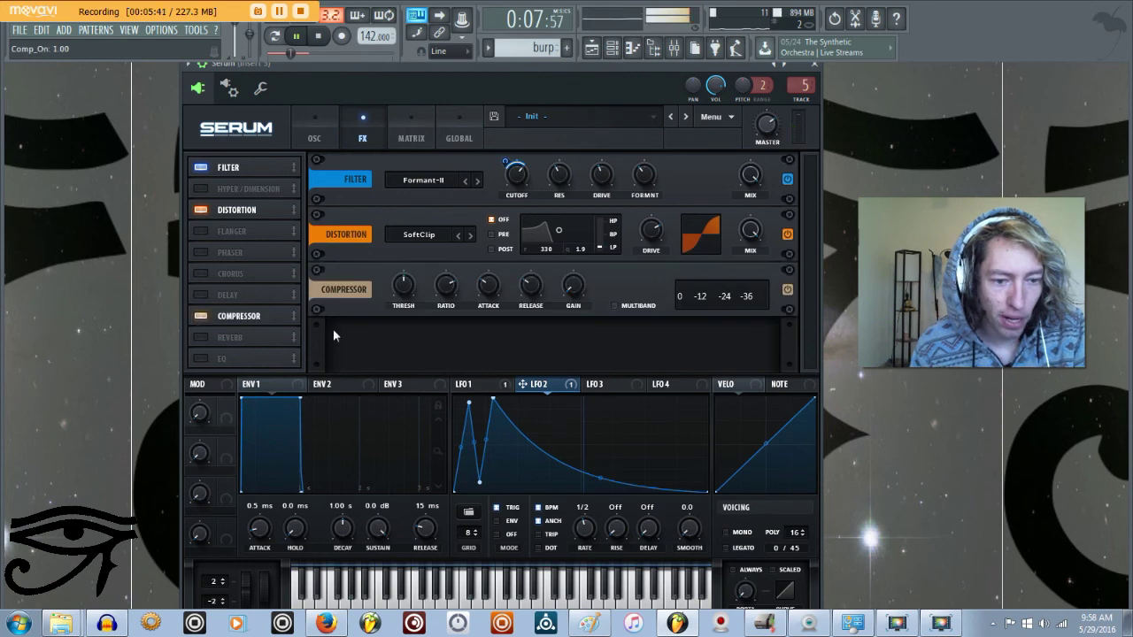
{"action": "left_click_drag", "start_coordinate": [573, 284], "coordinate": [575, 225]}
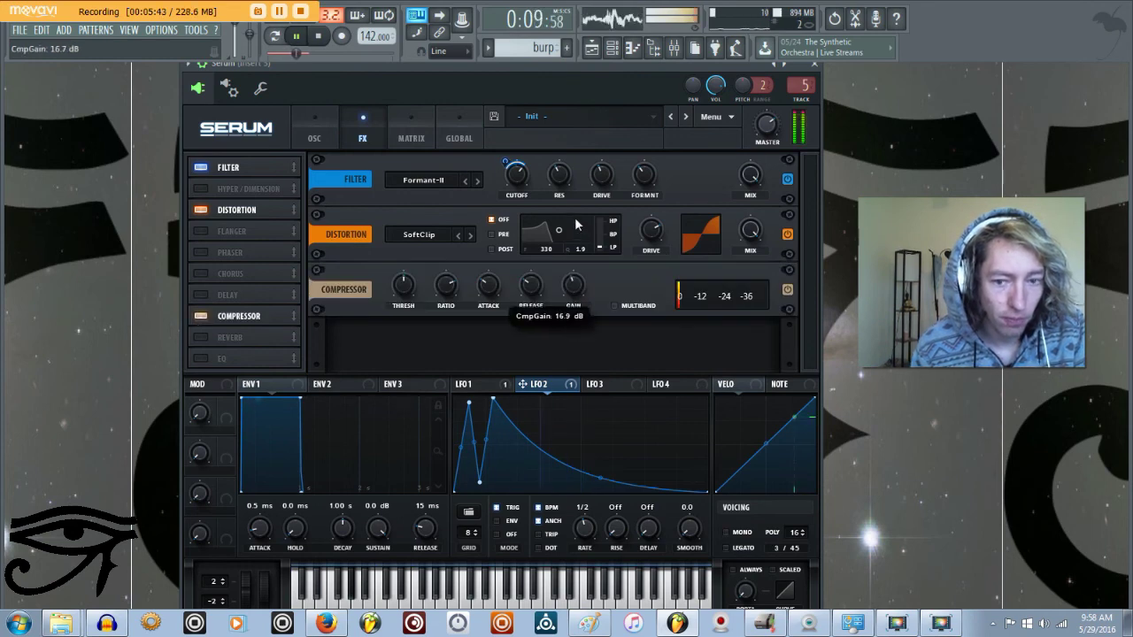
{"action": "left_click", "coordinate": [815, 67]}
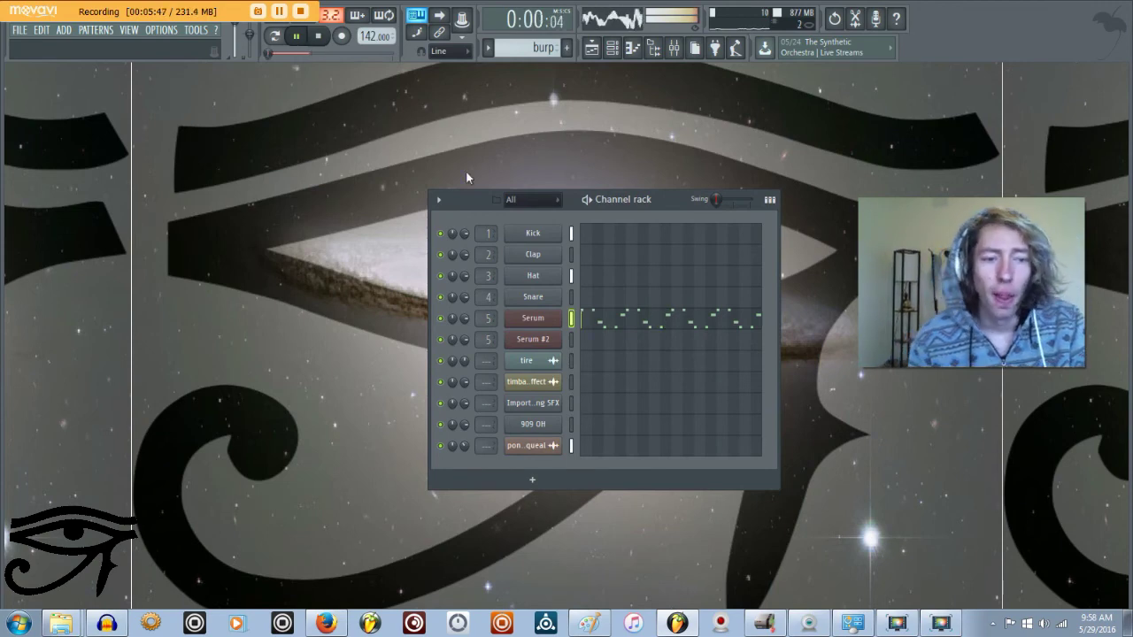
{"action": "left_click", "coordinate": [319, 36]}
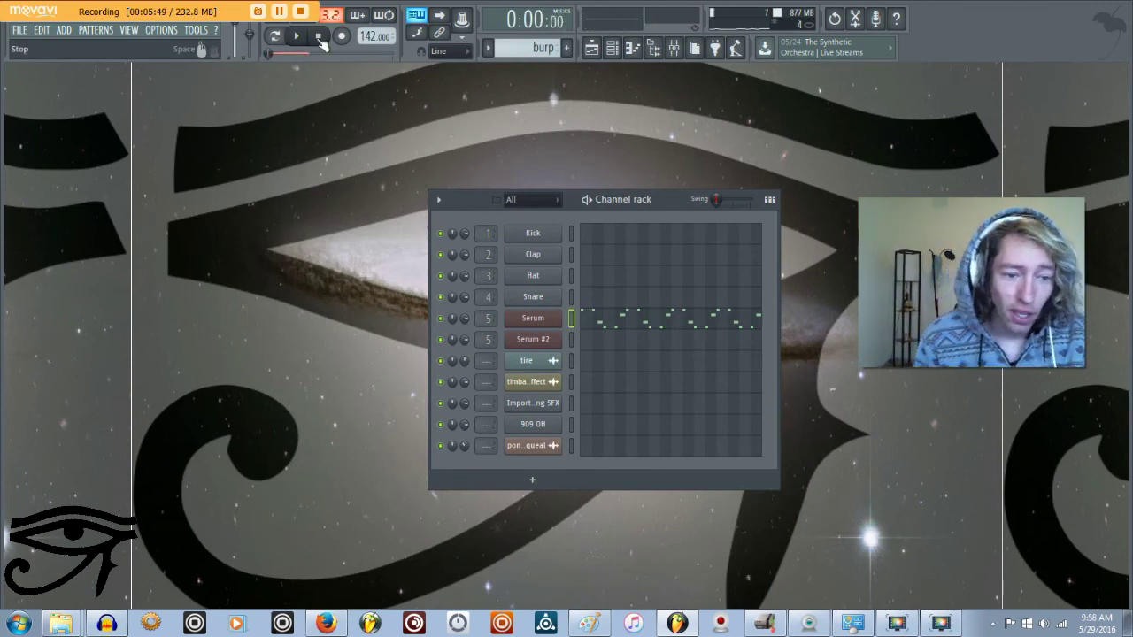